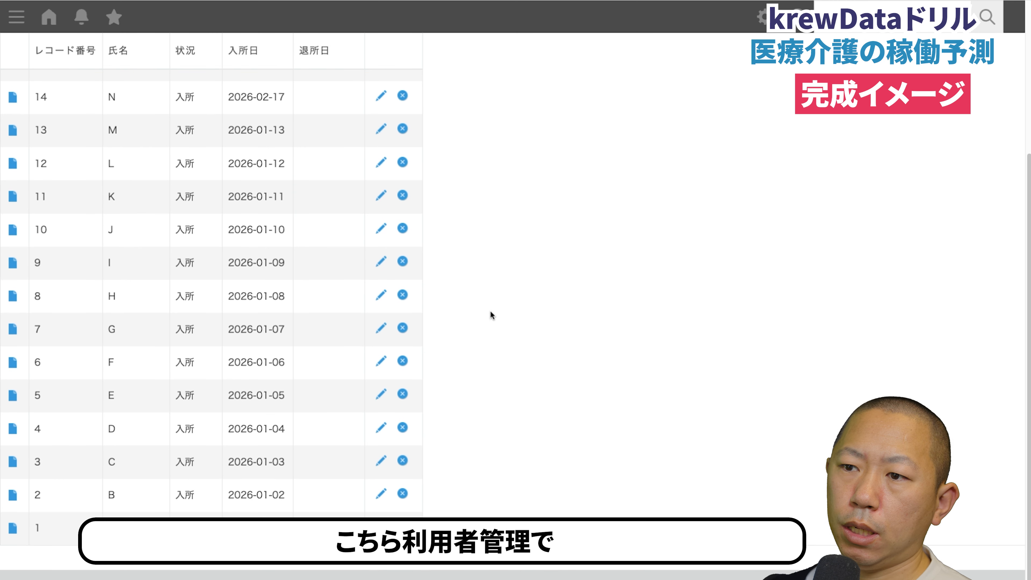
- Add a 利用者管理 record with 状況 入所予定 and 入所日 2026-03-11, fill in the name, and save it
scroll(489, 310, up, 1)
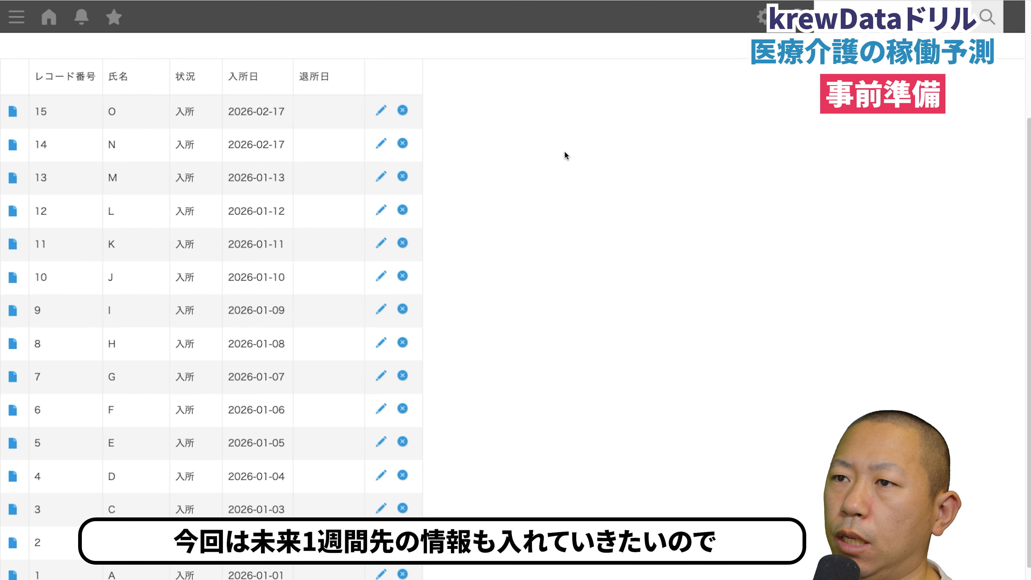
scroll(566, 155, up, 5)
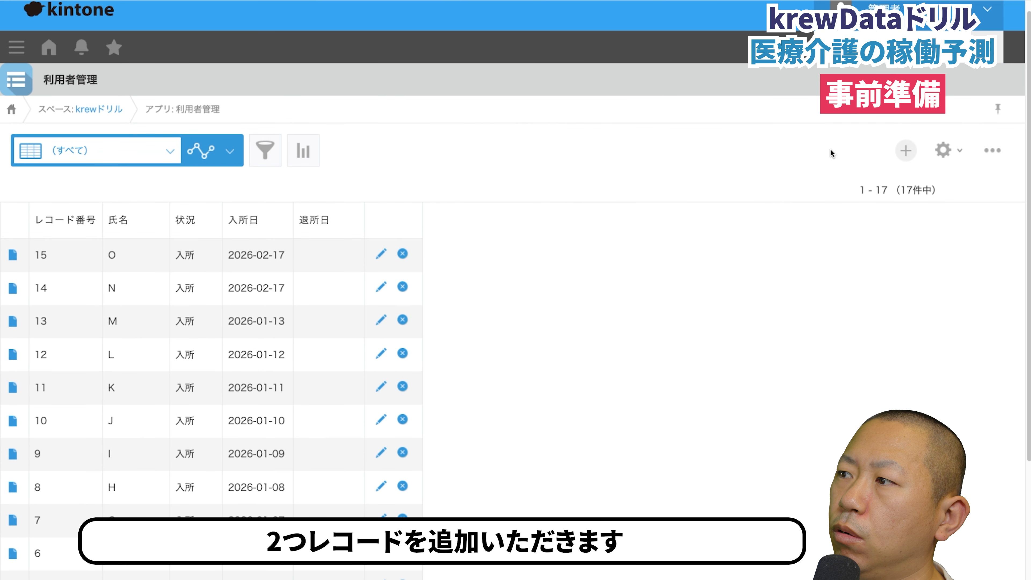
click(907, 156)
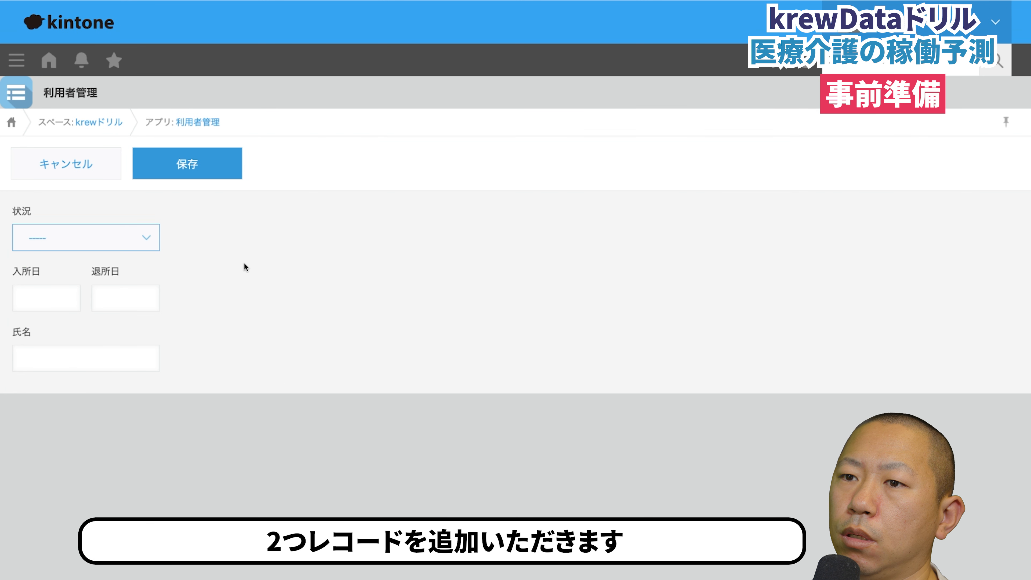
click(87, 246)
click(58, 284)
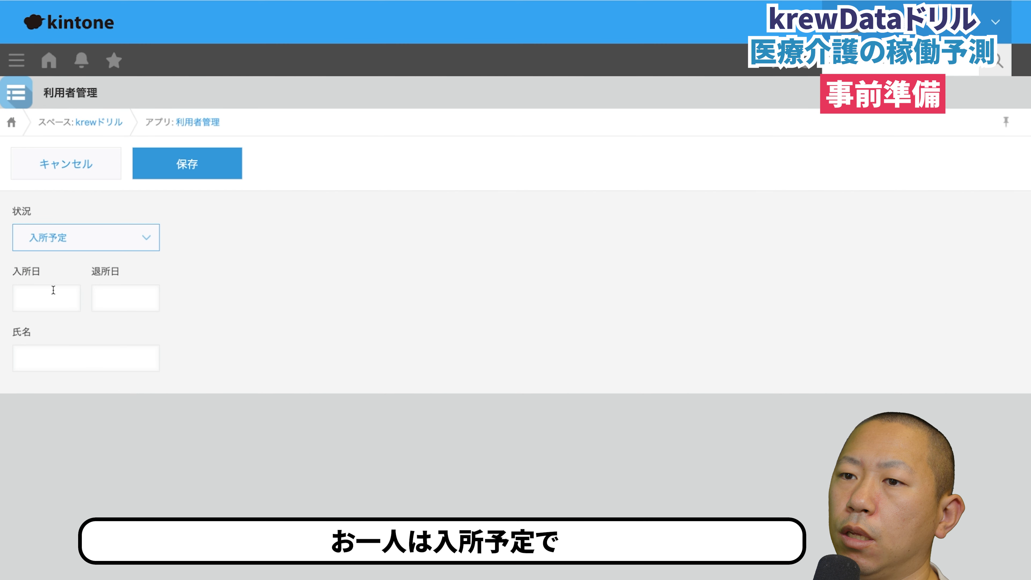
click(54, 290)
click(127, 416)
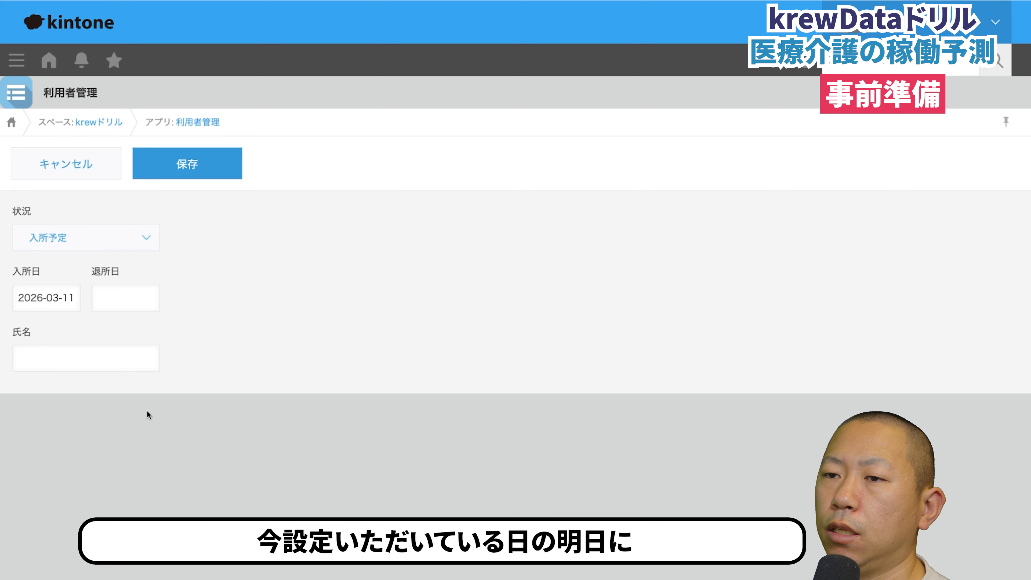
click(124, 349)
text(AAA)
click(206, 170)
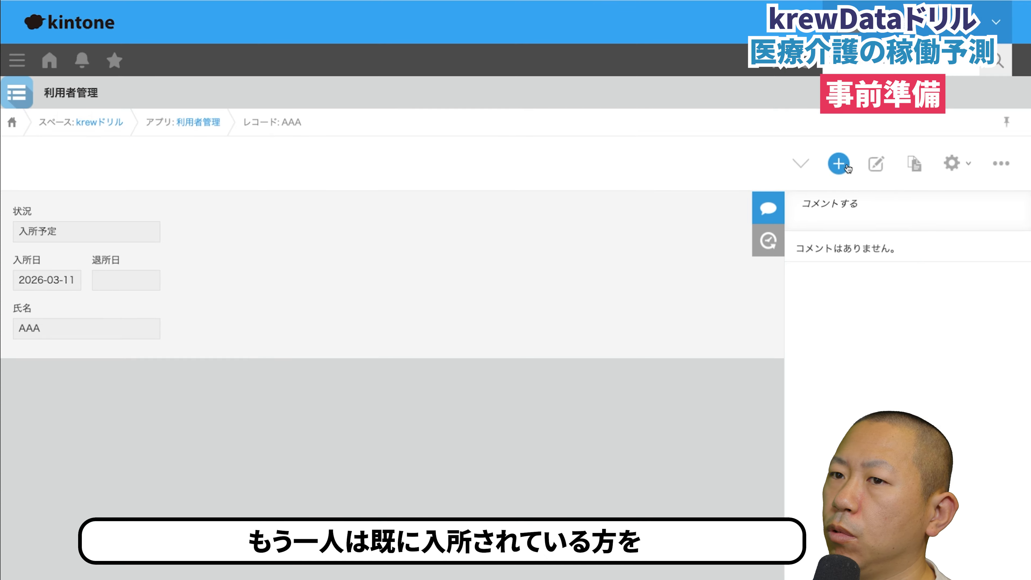
- Change record 15 in the list to 状況 退所予定 with 退所日 2026-03-12 and save it
click(838, 164)
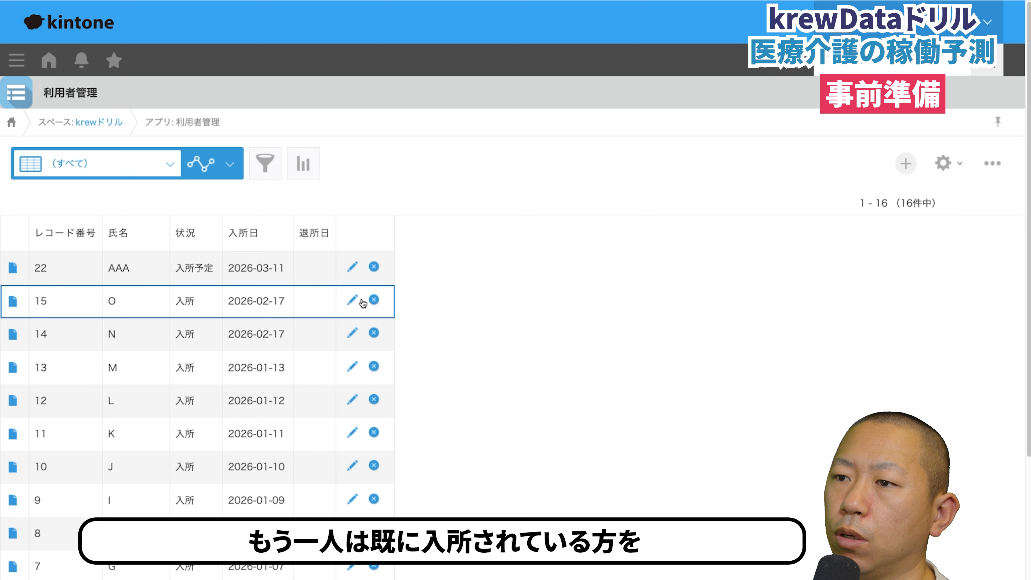
click(352, 299)
click(200, 311)
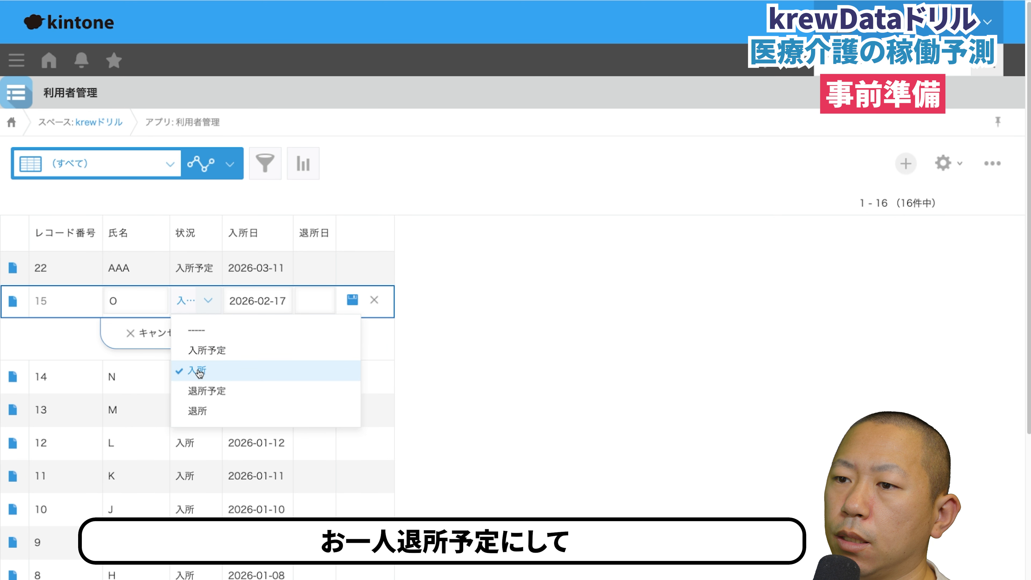
click(200, 391)
click(319, 294)
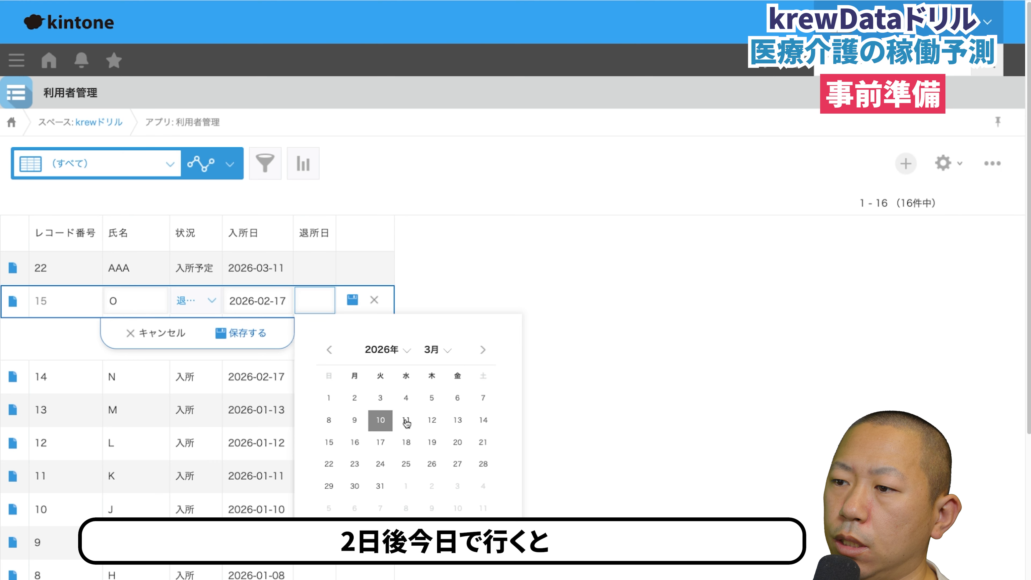
click(432, 420)
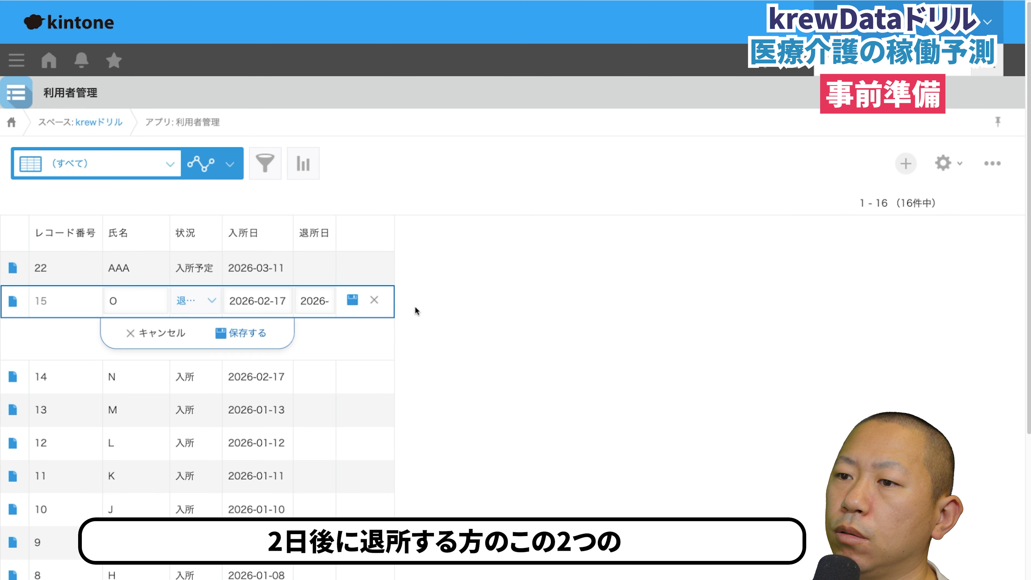
click(269, 331)
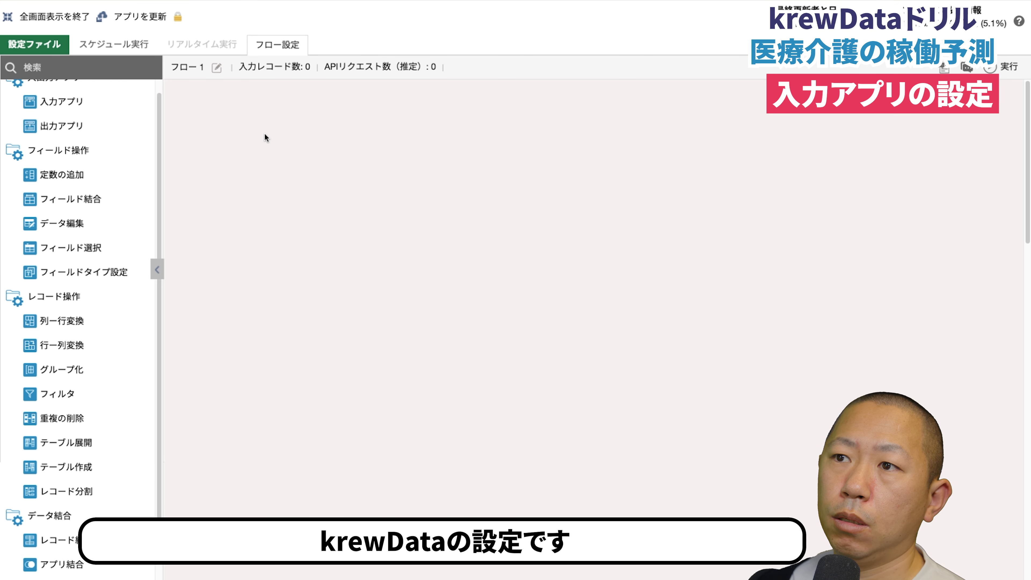
- In the krewData flow, place an 入力アプリ node and assign the 利用者管理 app to it
drag(84, 111, 237, 149)
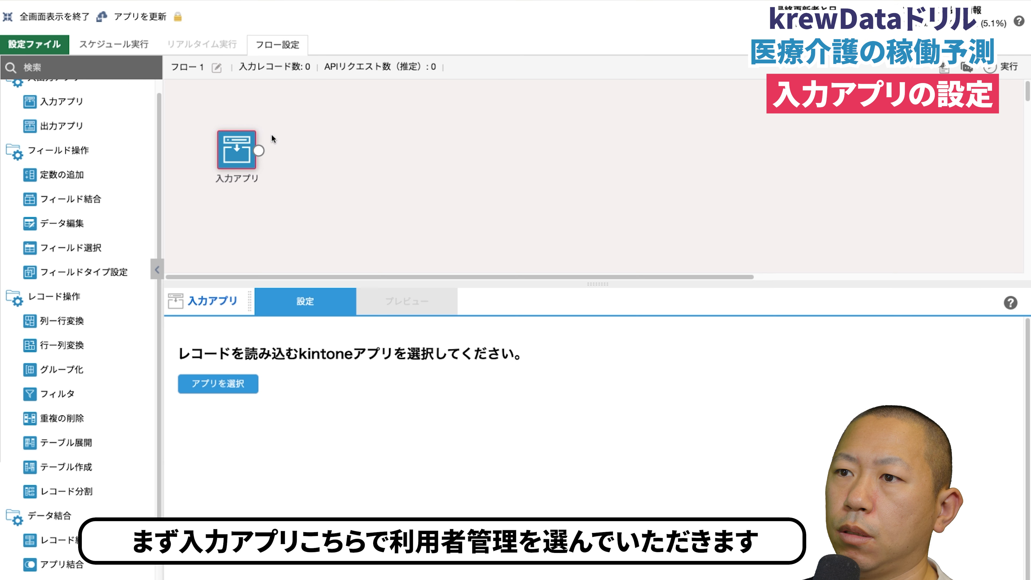
click(243, 384)
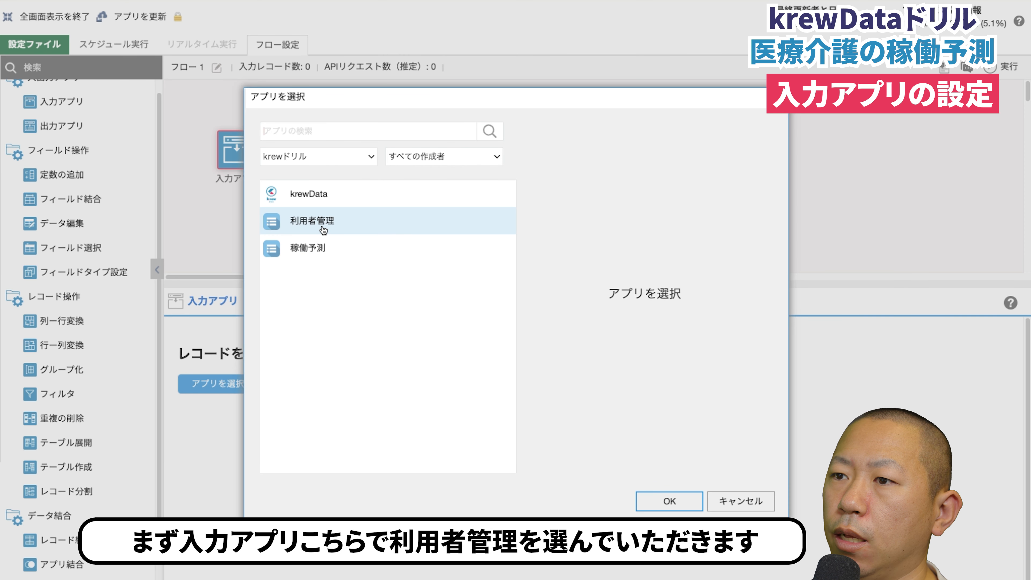
click(405, 222)
click(670, 501)
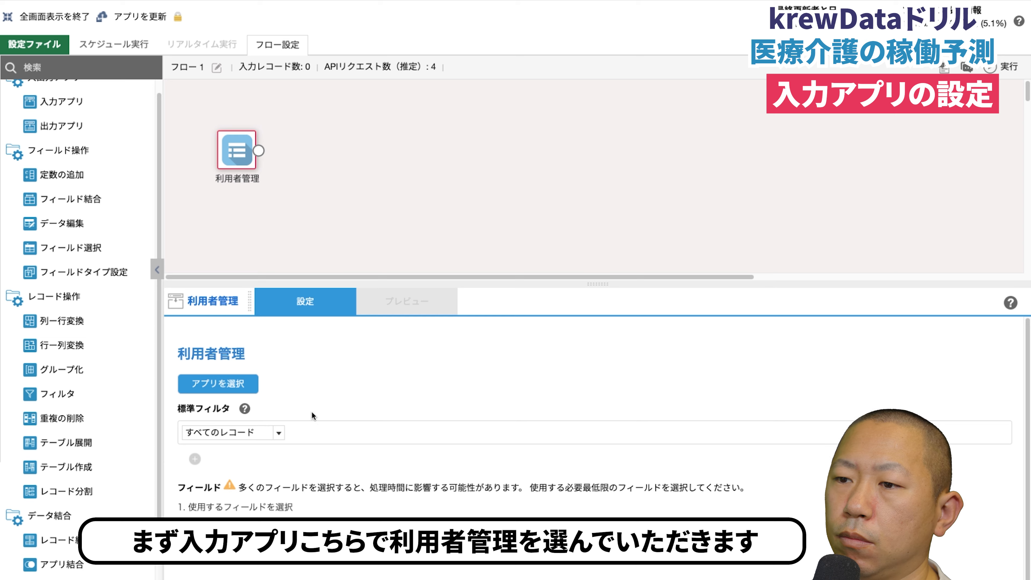
- Filter the input records to 状況 including 入所予定, 入所 or 退所予定, using the fields 状況, 入所日 and 退所日, and preview them
click(278, 432)
click(219, 292)
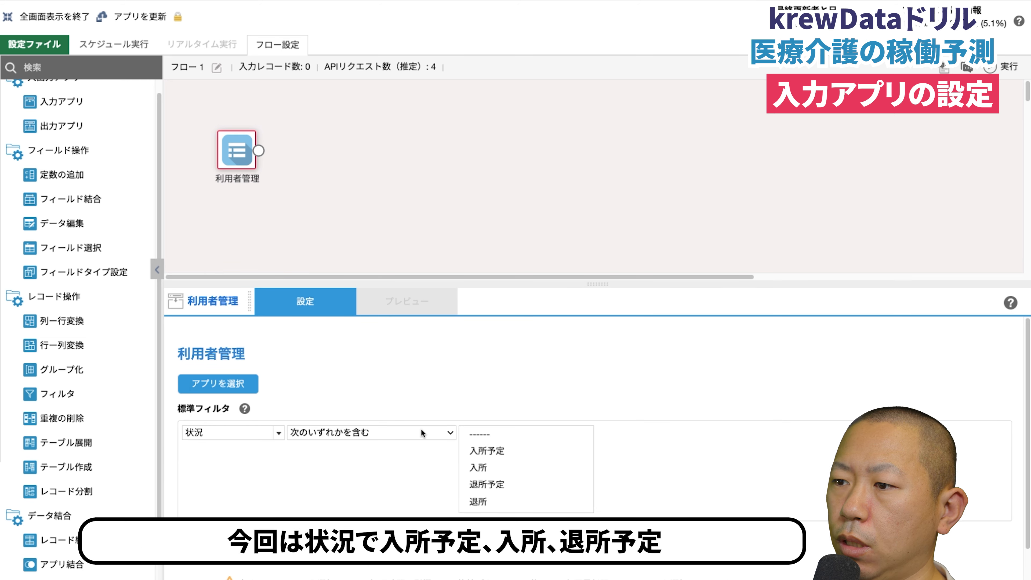
click(476, 450)
click(477, 466)
click(478, 484)
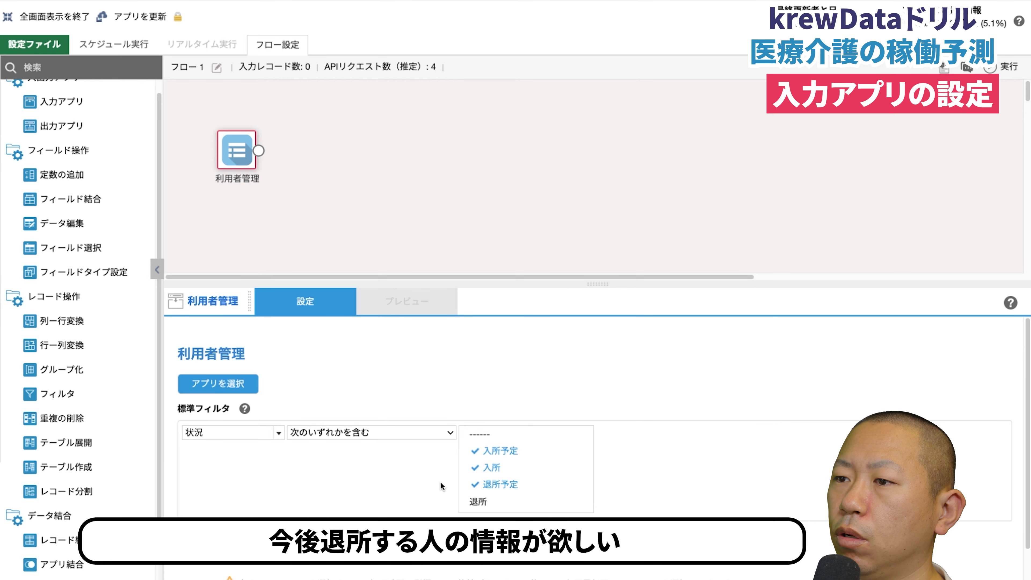
drag(575, 283, 602, 115)
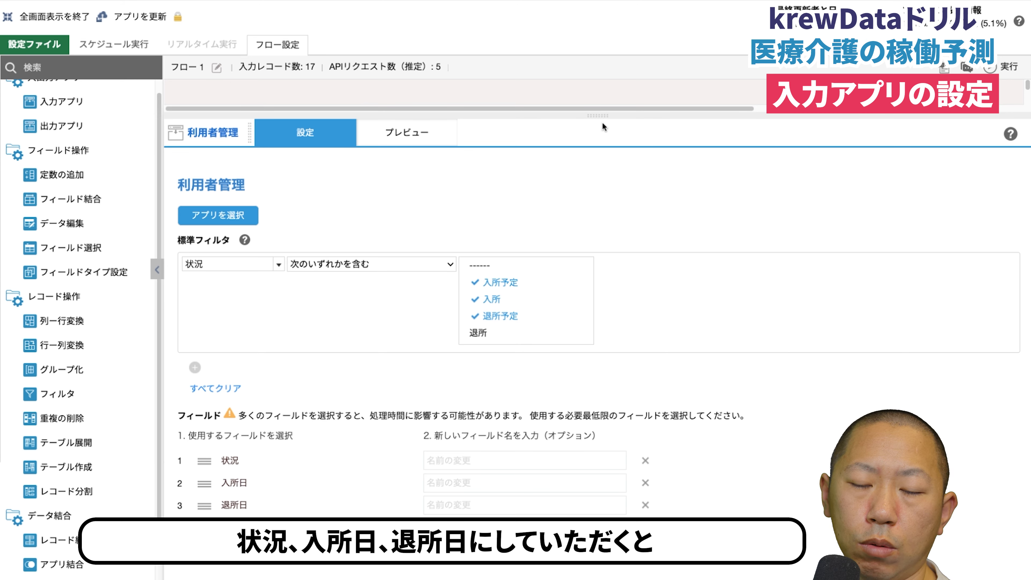
click(420, 140)
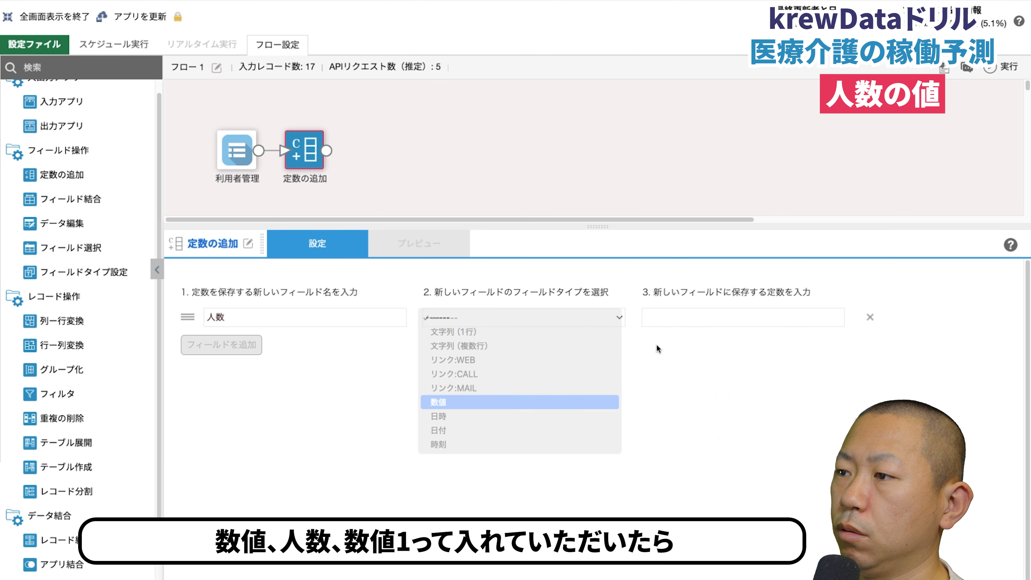
- Define the constant field 人数 as type 数値 with the value 1 and preview the result
click(506, 398)
click(670, 325)
text(1)
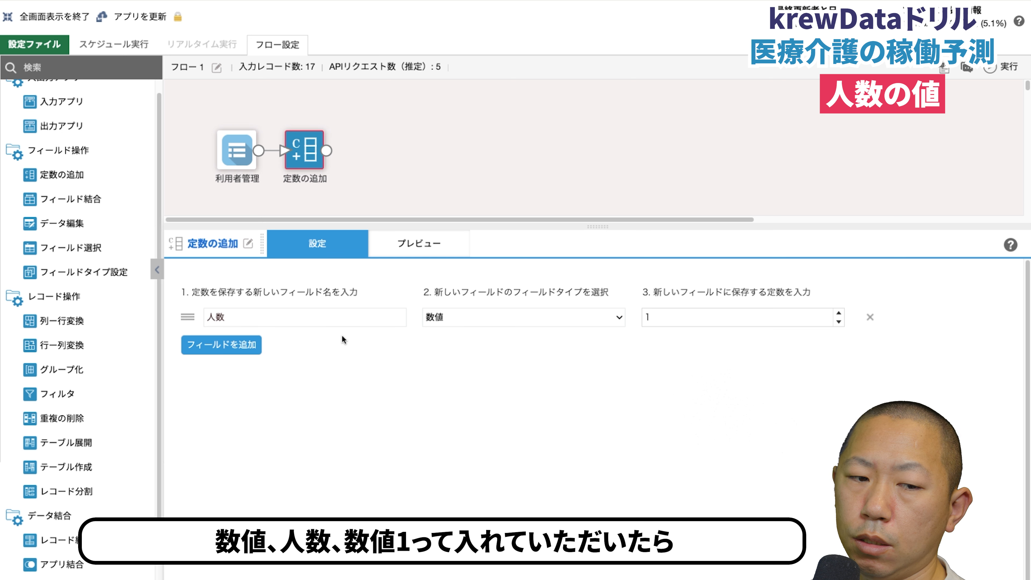
click(435, 252)
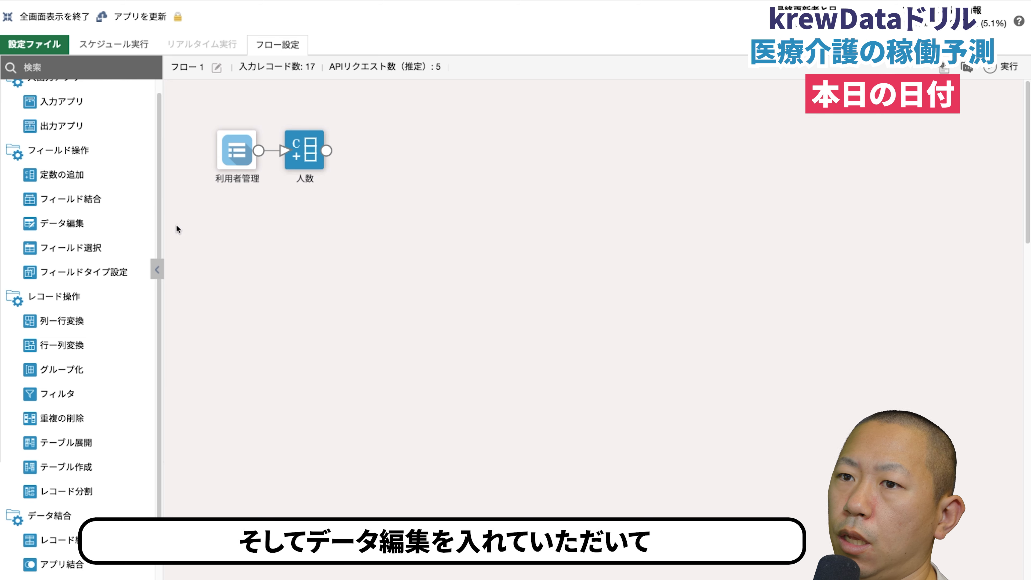
- Add a データ編集 node after the 人数 node and name its new field 日付
drag(69, 224, 356, 134)
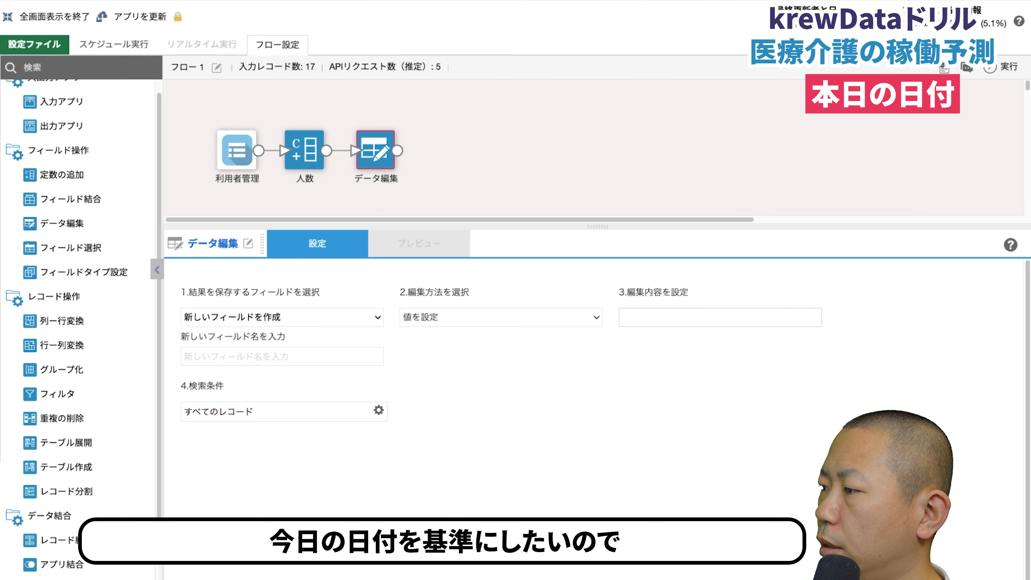
click(288, 355)
text(ひd)
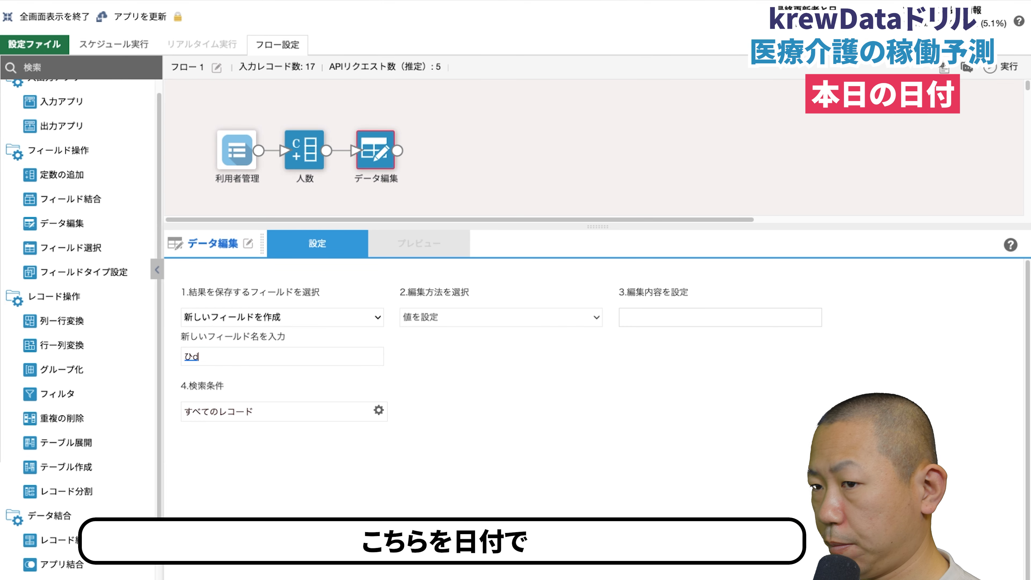
text(uke)
key(space)
key(Return)
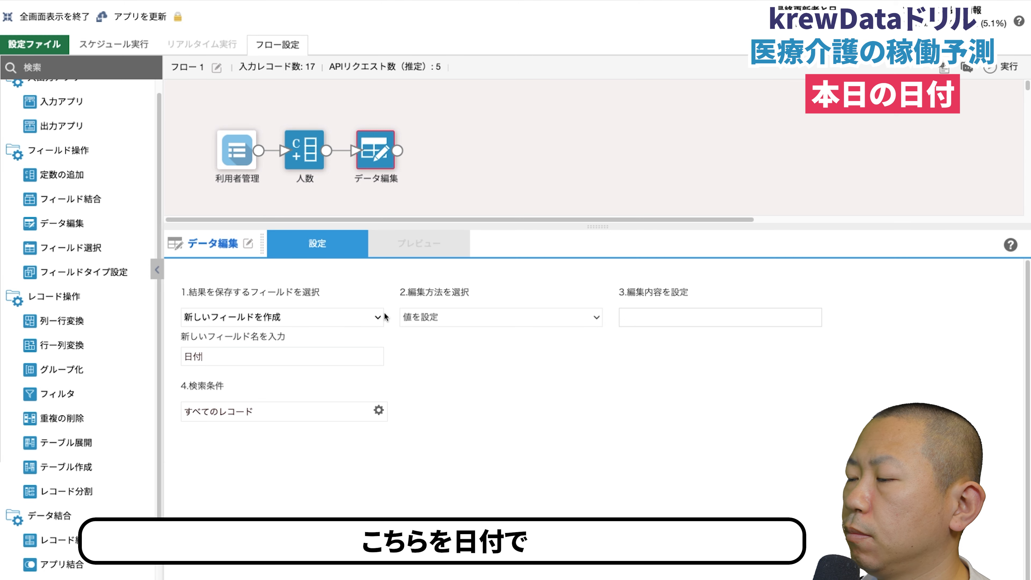
- Set the 日付 field's edit method to 数式 with the formula =TODAY() and preview the result
click(425, 323)
click(458, 346)
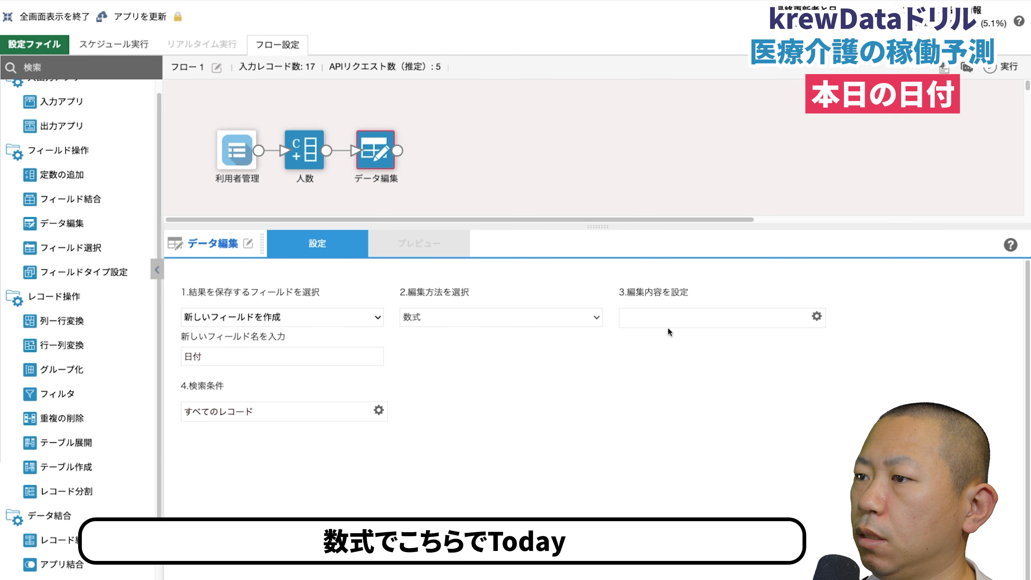
click(799, 316)
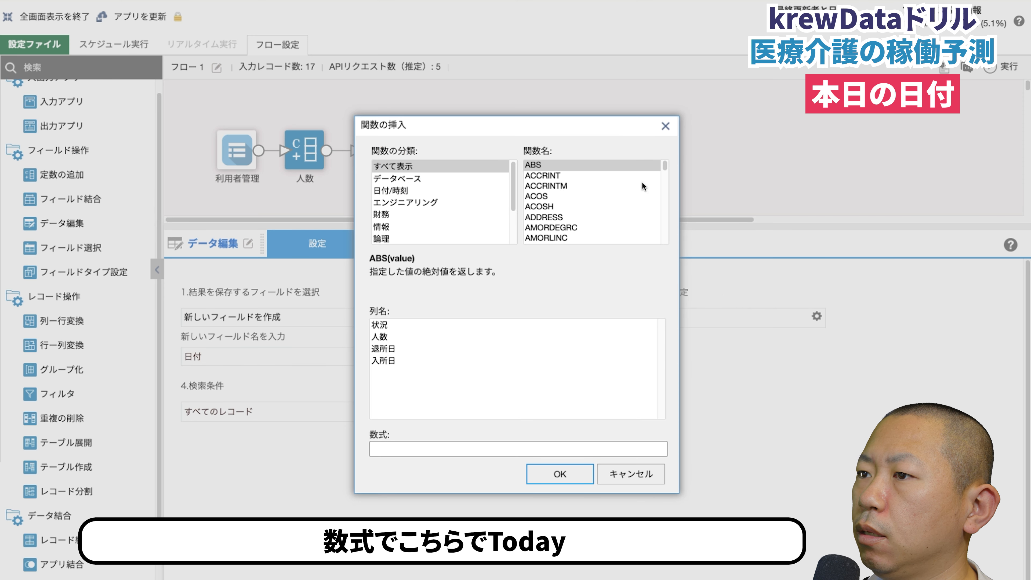
scroll(649, 185, down, 5)
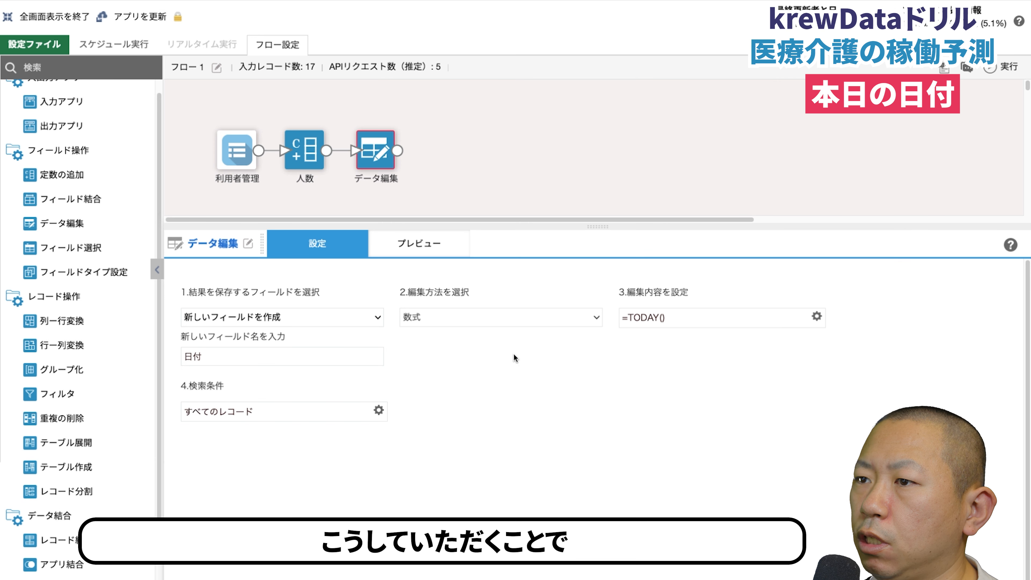
click(434, 248)
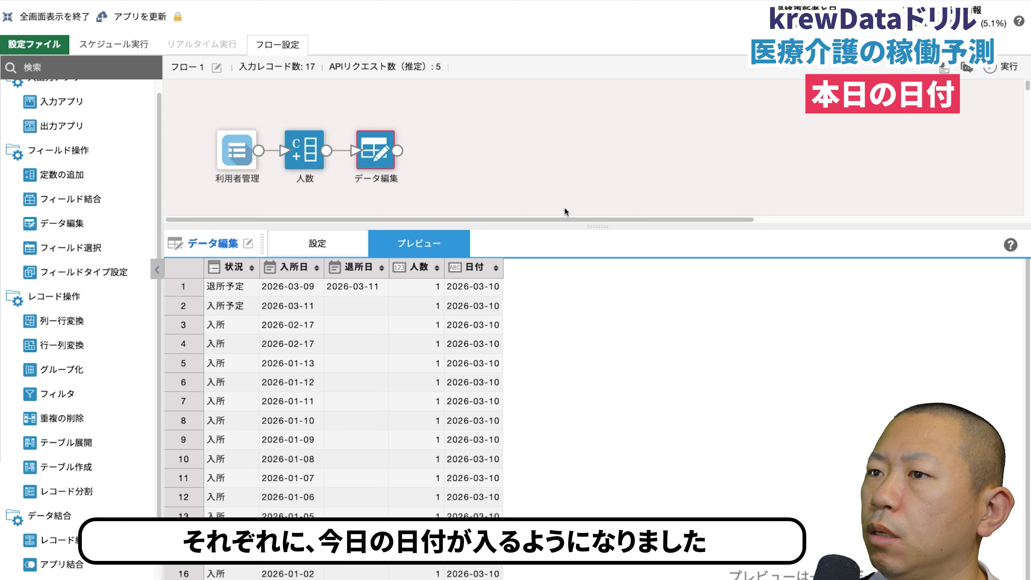
click(564, 162)
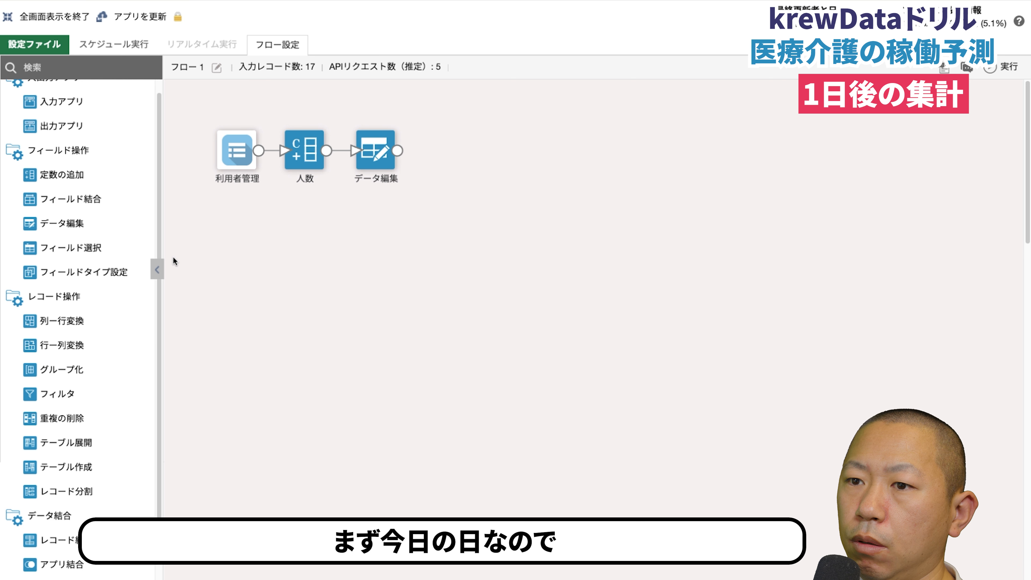
- Add a フィルタ node named 本日 after データ編集, keeping 状況 values 入所 and 退所予定, and preview it
drag(56, 397, 458, 145)
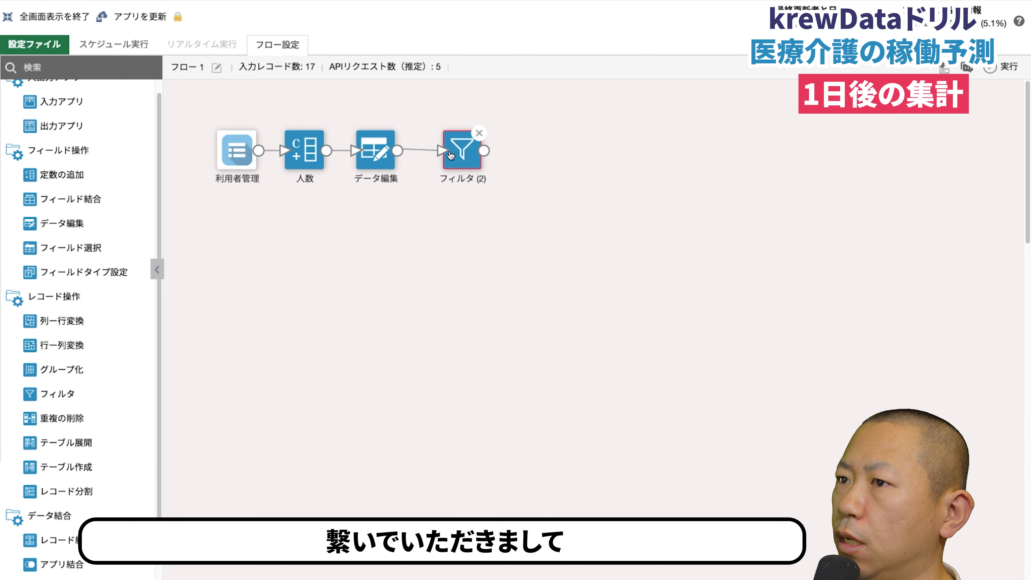
click(473, 151)
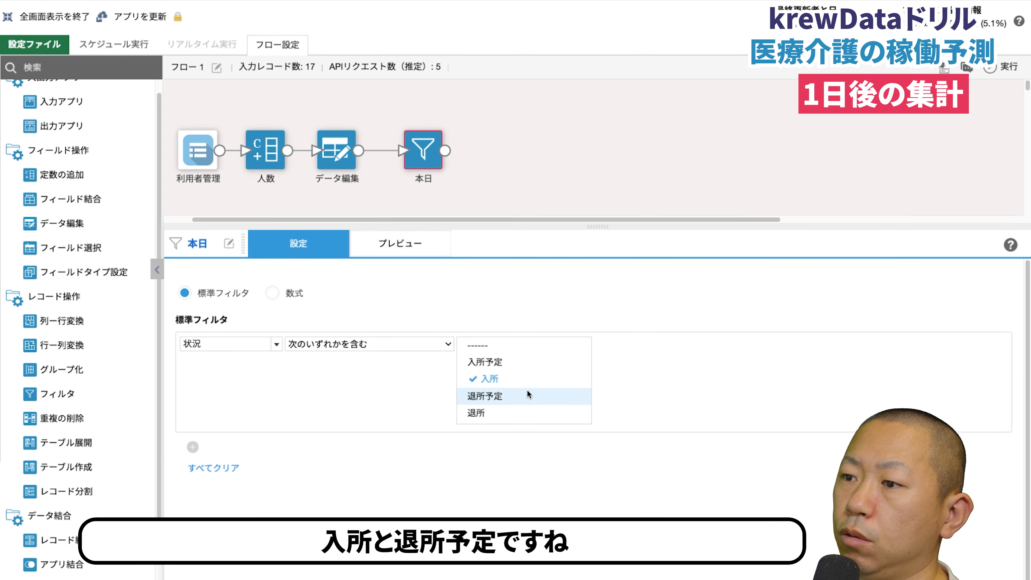
click(525, 392)
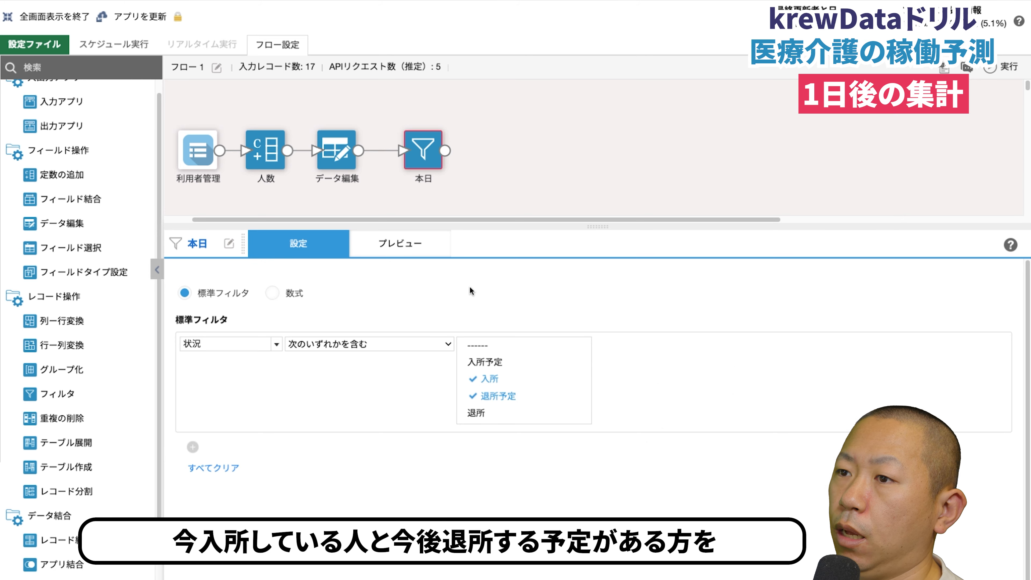
click(413, 243)
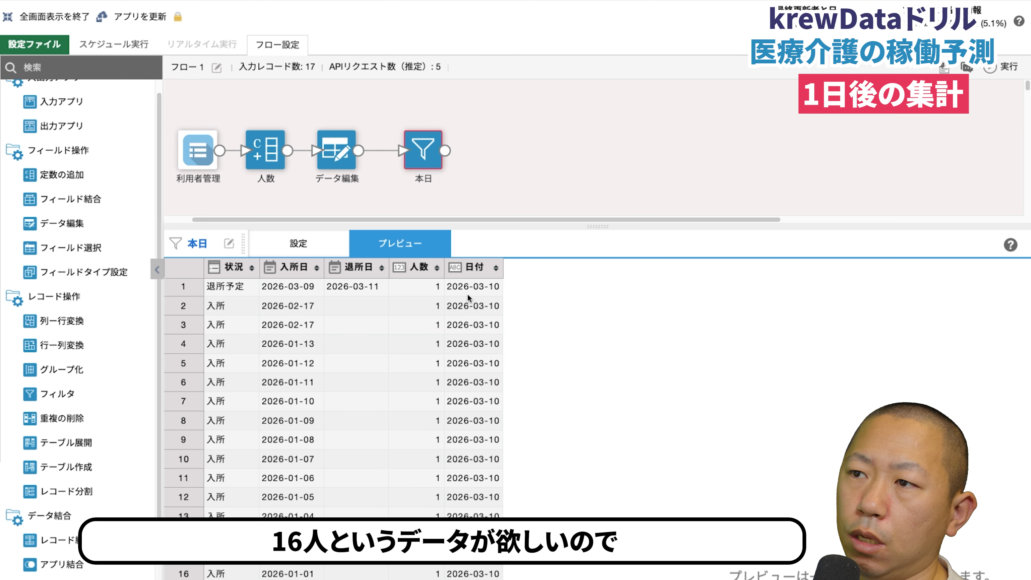
click(608, 186)
- Add a グループ化 node named 基準日入所数0 after 本日, grouping by 日付 and totalling 人数 into 基準日入所数, and preview it
drag(38, 370, 504, 151)
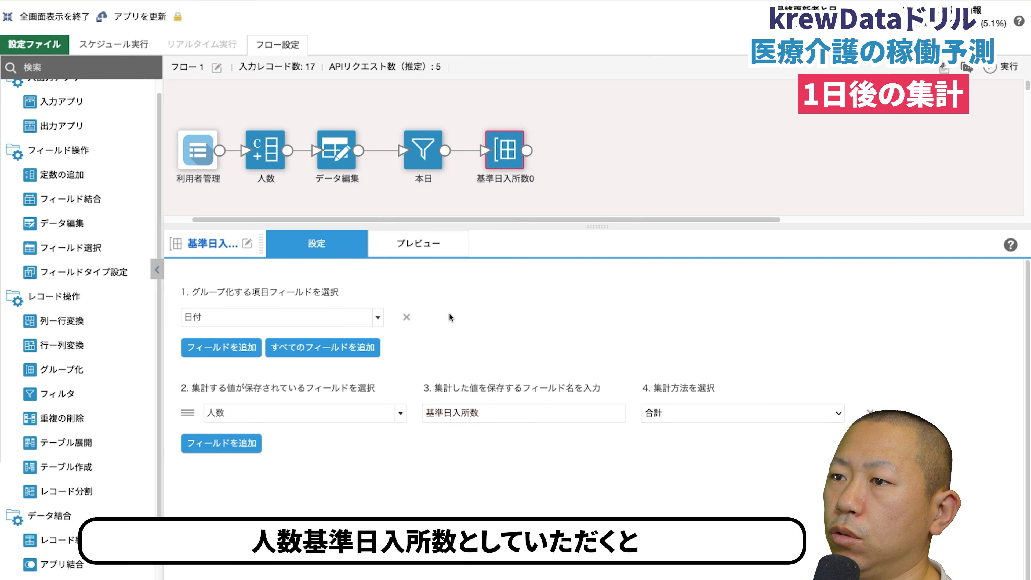
click(426, 248)
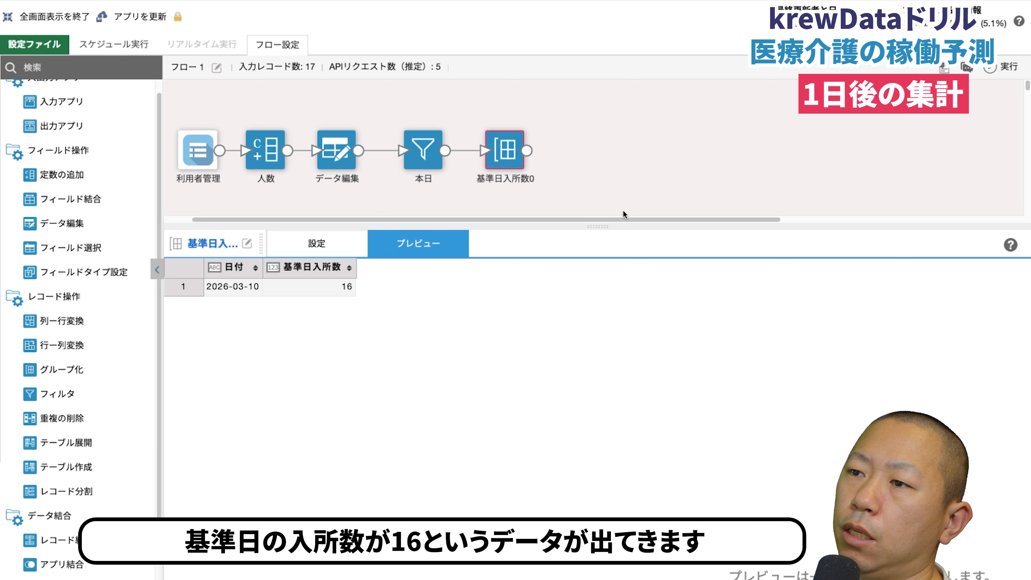
click(634, 155)
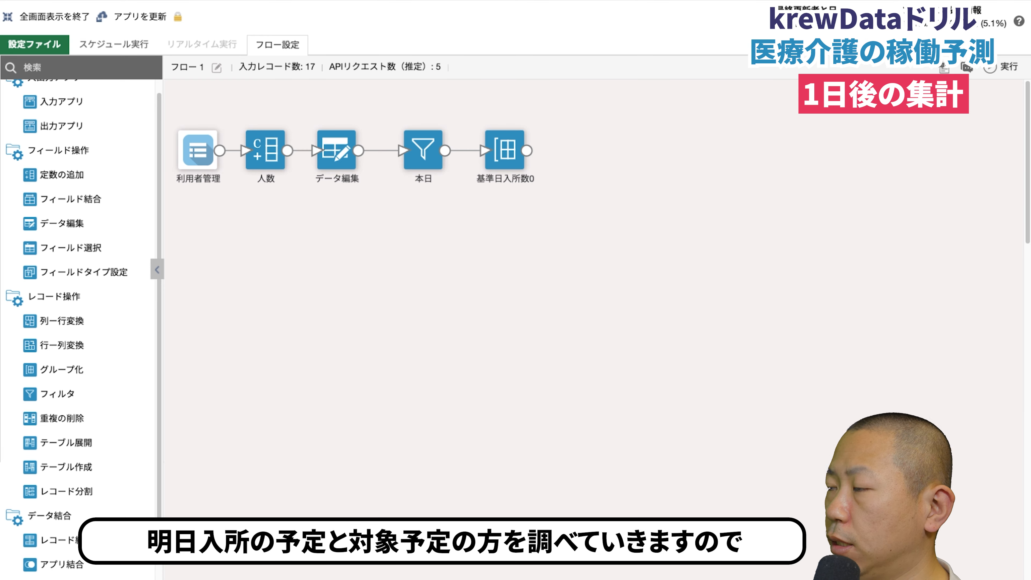
- Add a second データ編集 node branching from データ編集, set to 既存フィールドのデータを置換 with the edit method 日付編集
drag(81, 222, 428, 256)
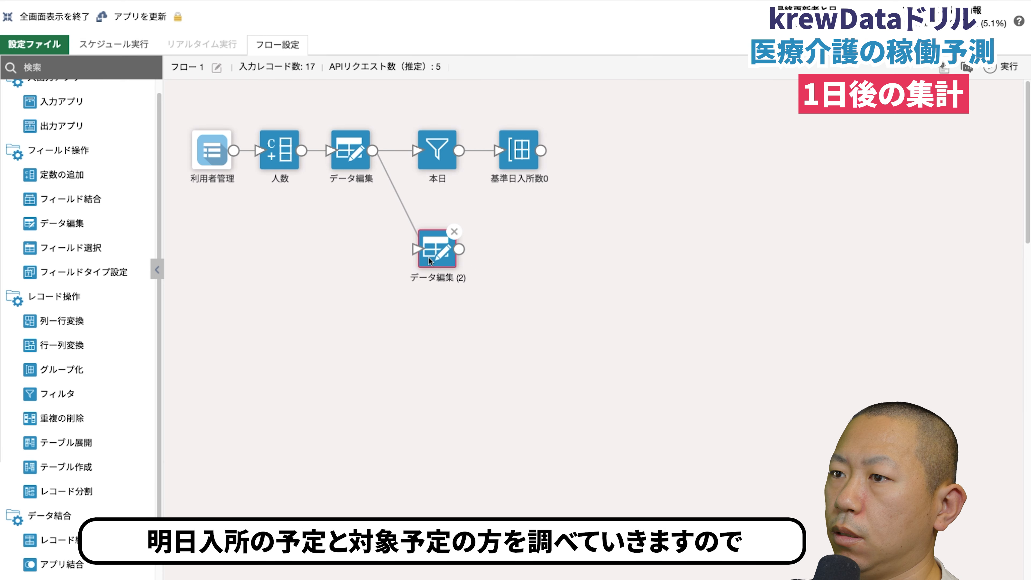
click(439, 257)
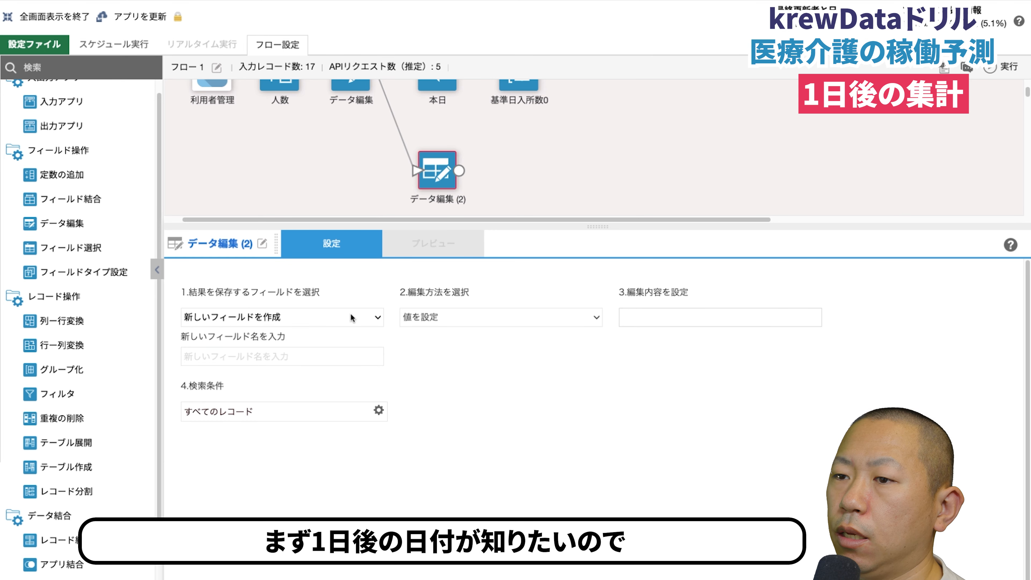
click(363, 318)
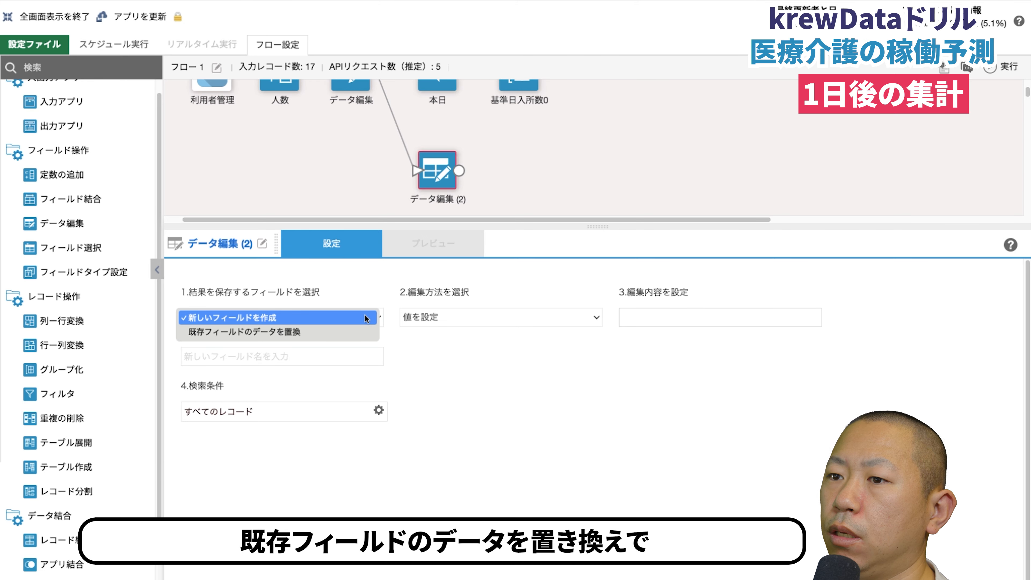
click(346, 333)
click(506, 318)
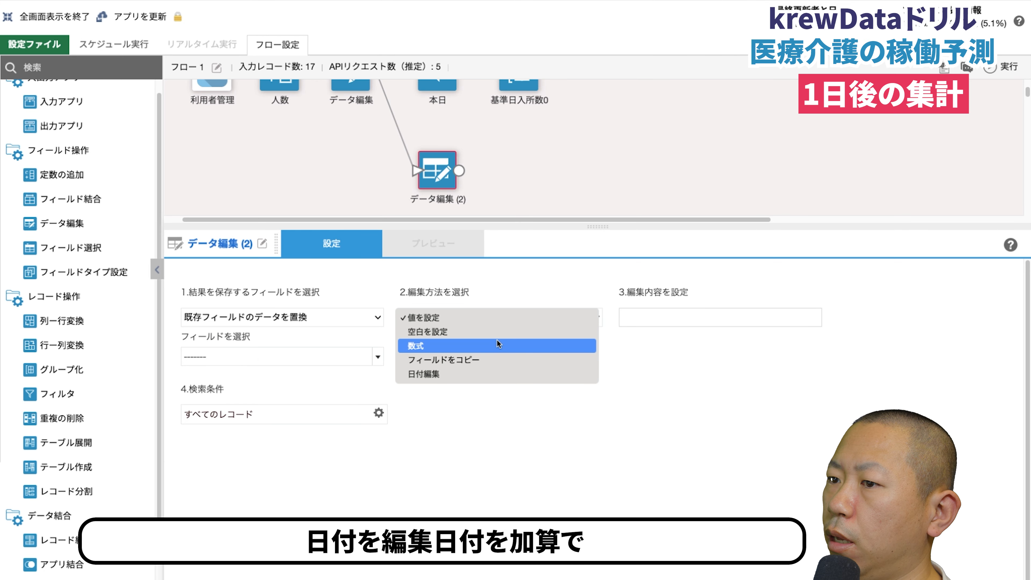
click(491, 374)
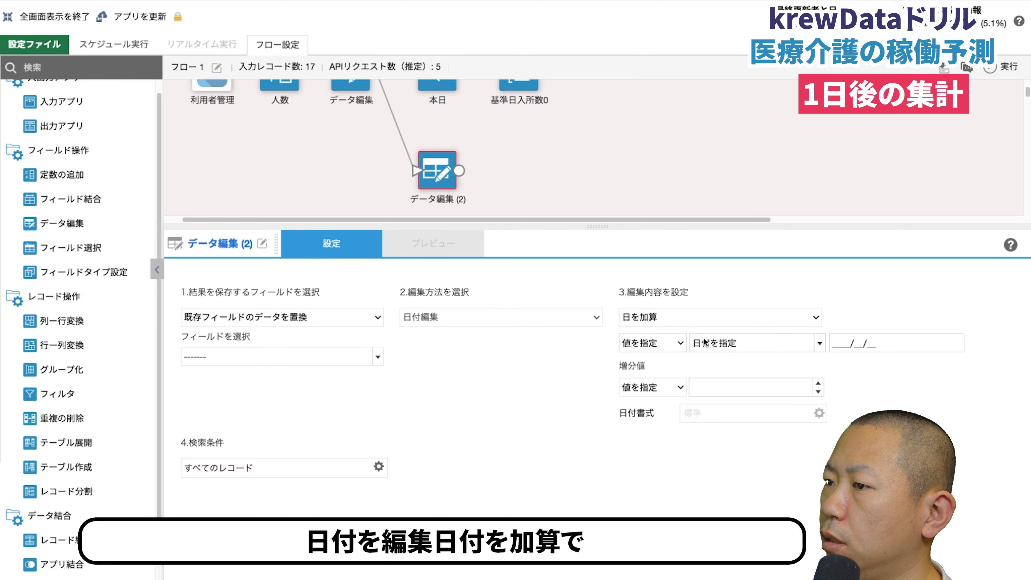
- Try 今日から 1 日 後 as the base date for the 日を加算 calculation
click(785, 339)
click(775, 372)
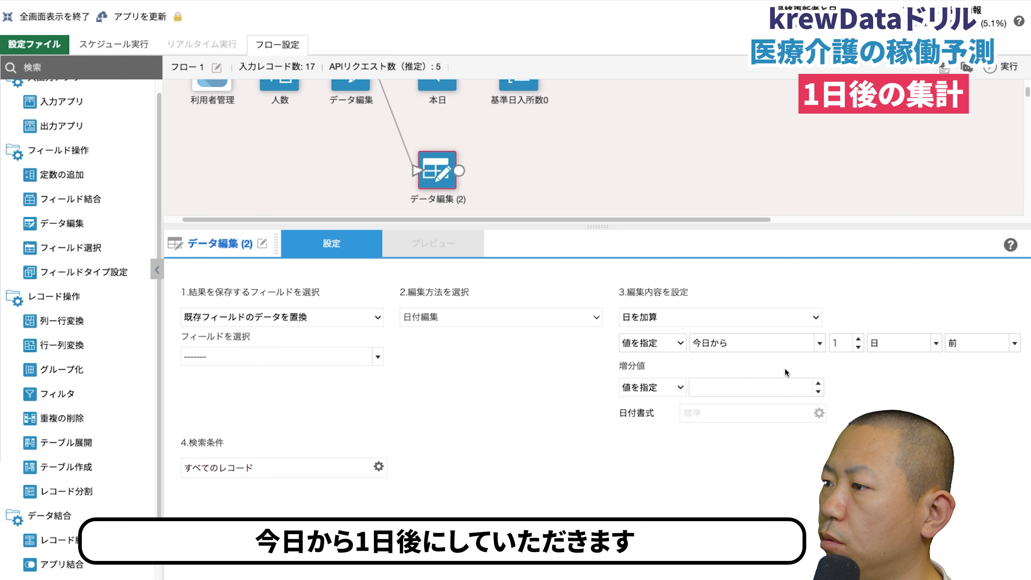
click(989, 345)
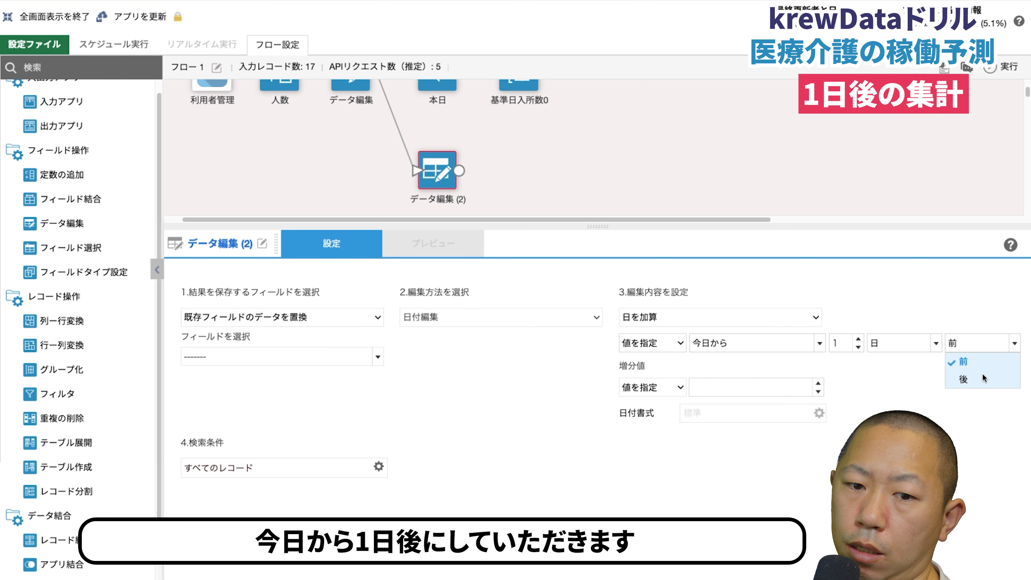
click(970, 378)
- Replace the 日付 field with 今日 plus an increment of 1 day and preview the result
click(358, 356)
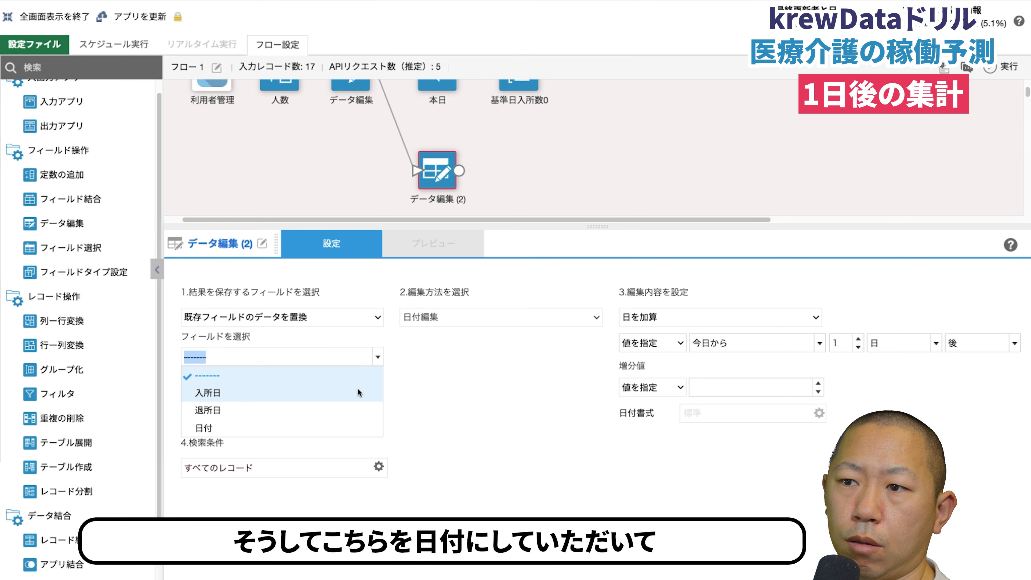
click(351, 425)
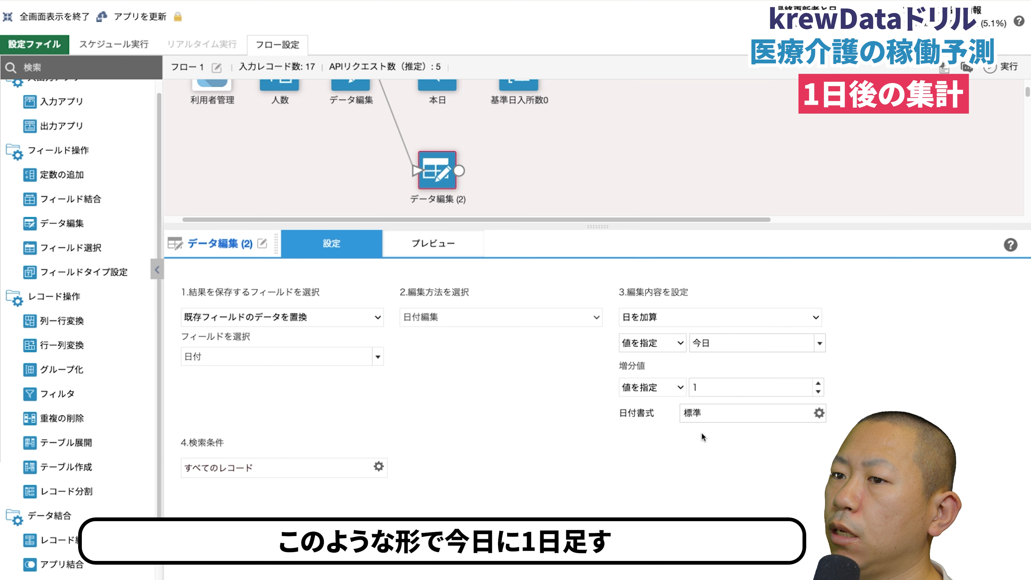
click(433, 243)
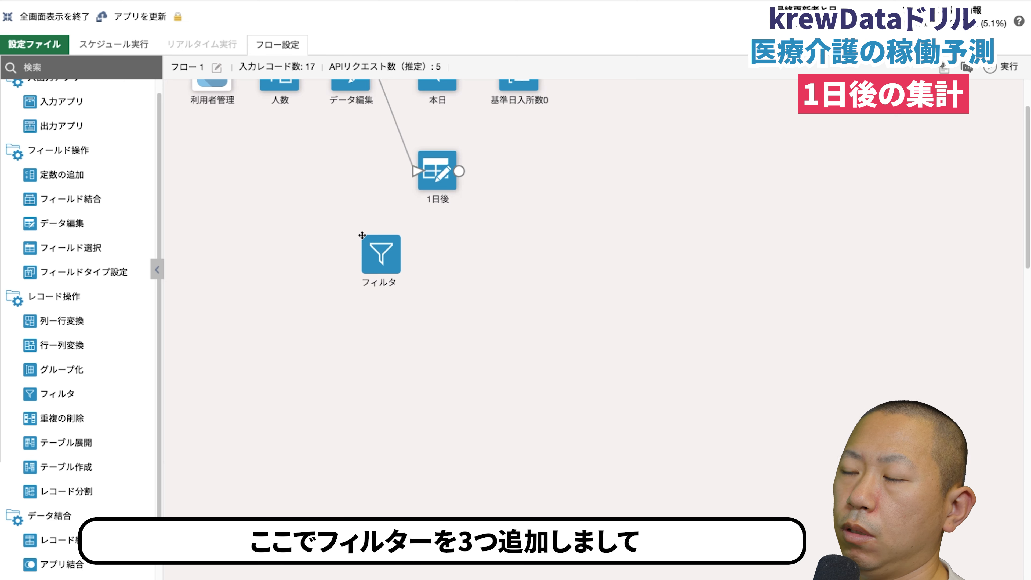
- Add three フィルタ nodes named 当日1, 入所予定1 and 退所予定1, each connected from the 1日後 node
drag(379, 254, 518, 140)
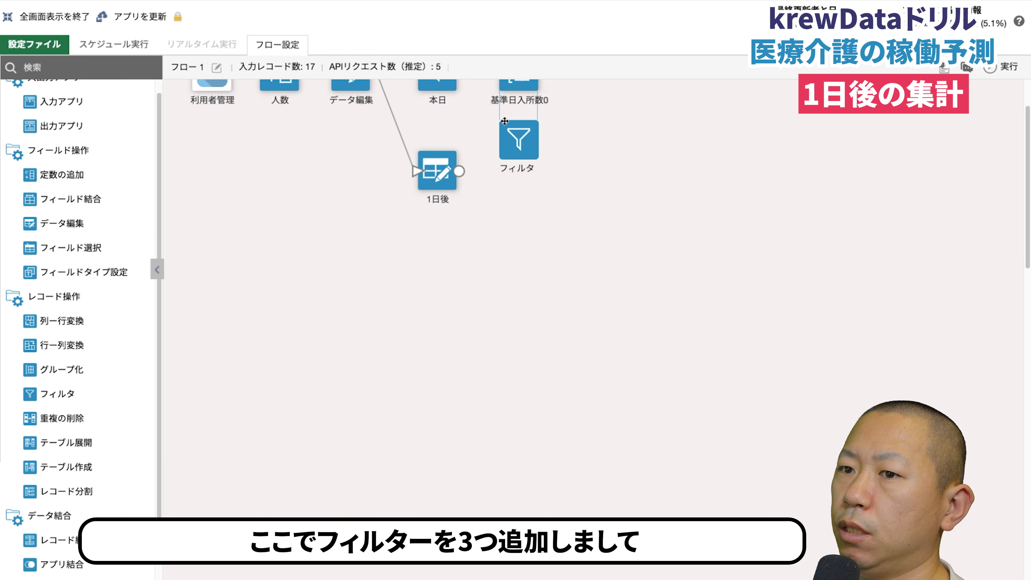
drag(79, 402, 502, 176)
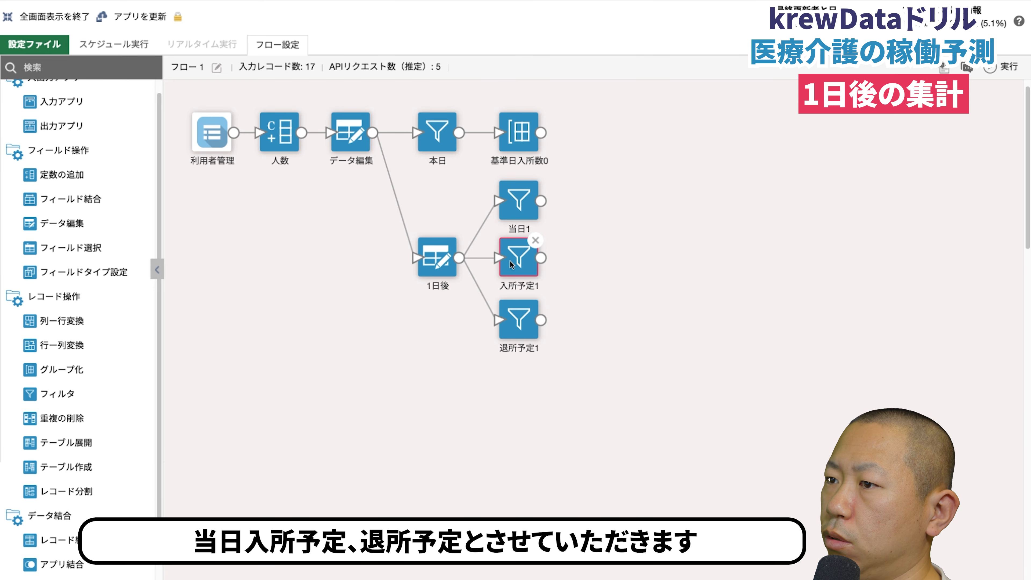
- Filter the 当日1 node to 状況 values 入所 and 退所予定, and preview it
click(513, 209)
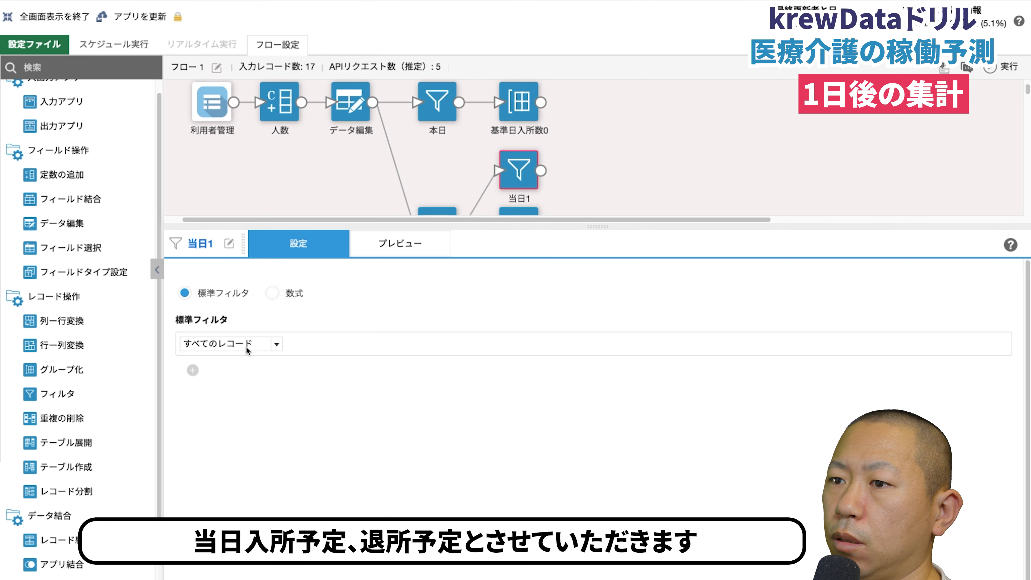
click(276, 344)
click(255, 378)
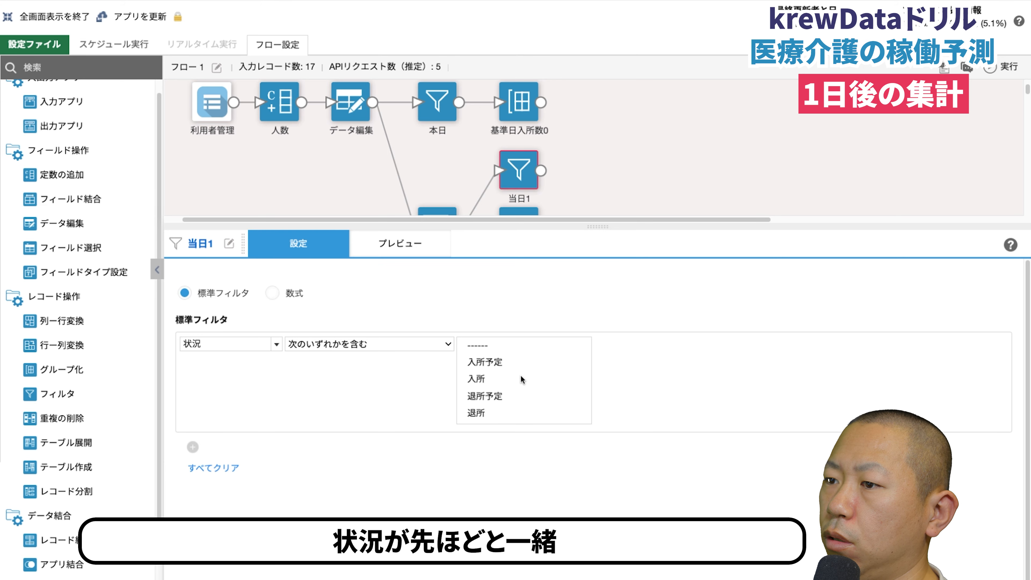
click(499, 378)
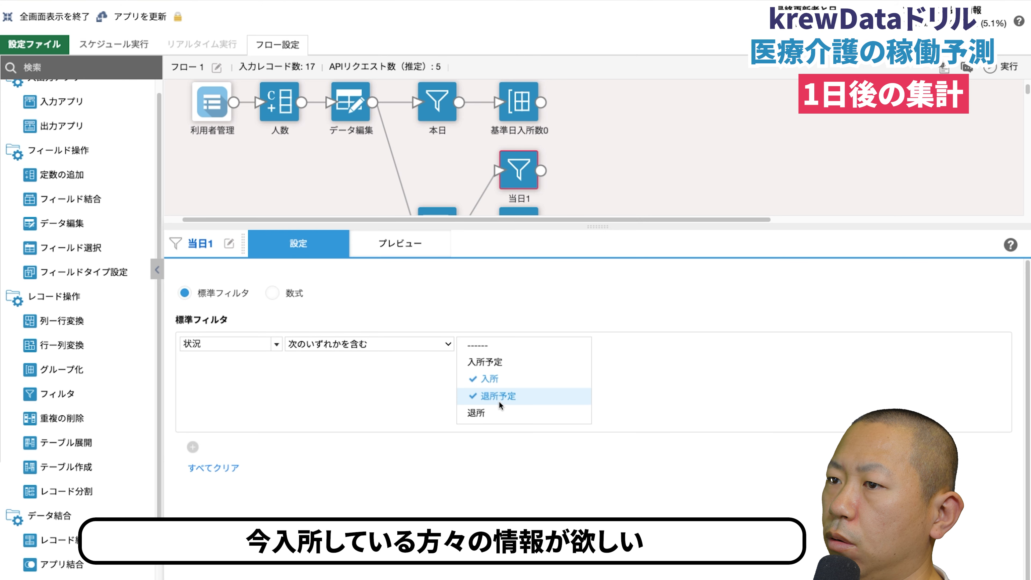
click(398, 252)
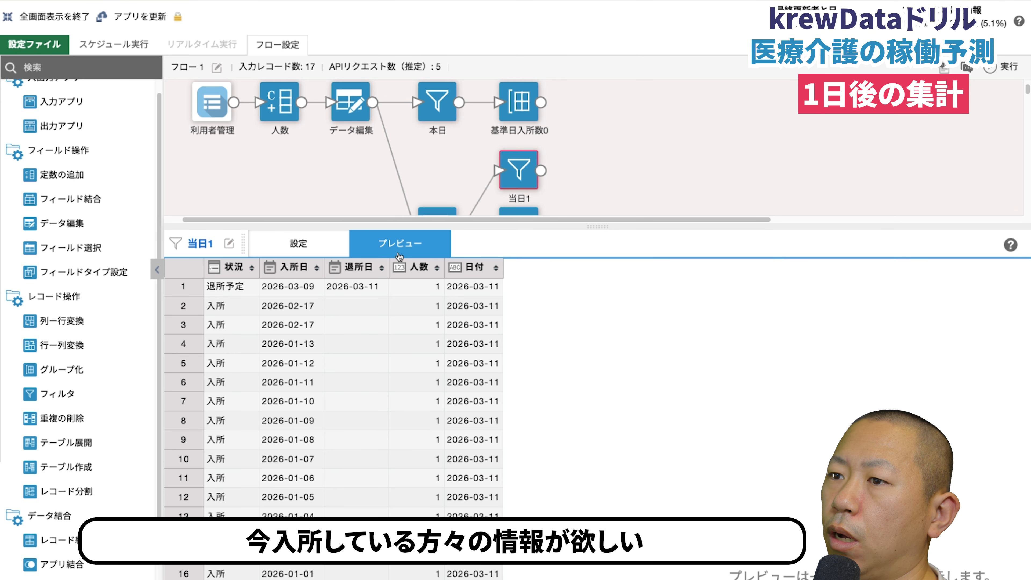
- Filter the 入所予定1 node to records whose 入所日 equals 今日から 1 日 後, and preview it
scroll(594, 185, down, 2)
click(518, 170)
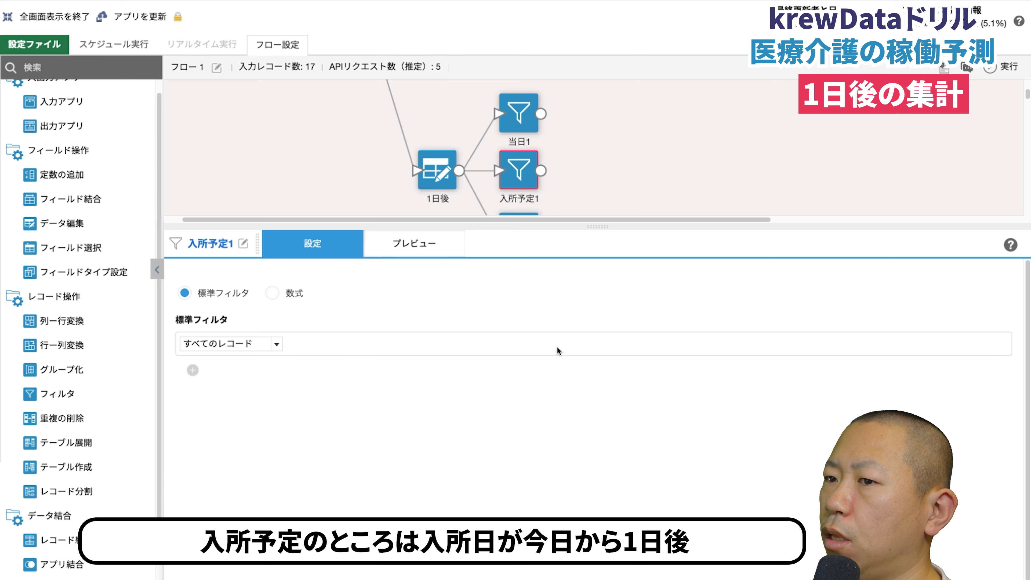
click(278, 345)
click(272, 386)
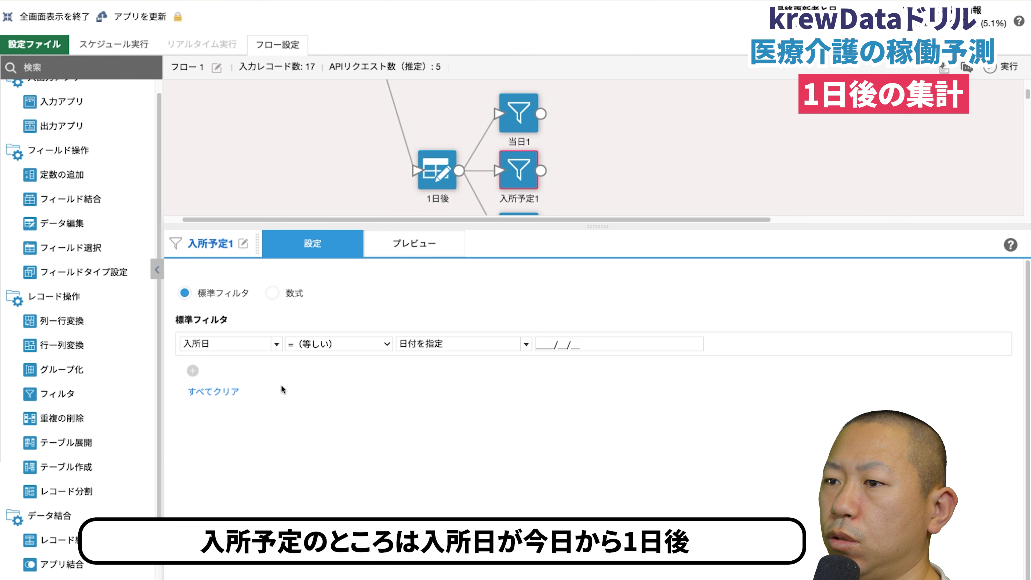
click(358, 344)
click(358, 343)
click(462, 343)
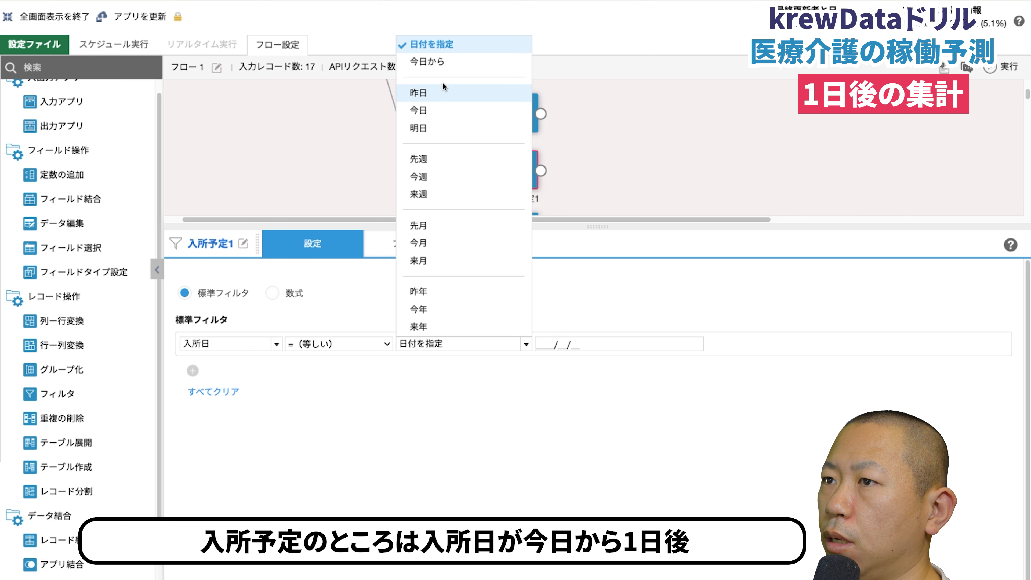
click(442, 65)
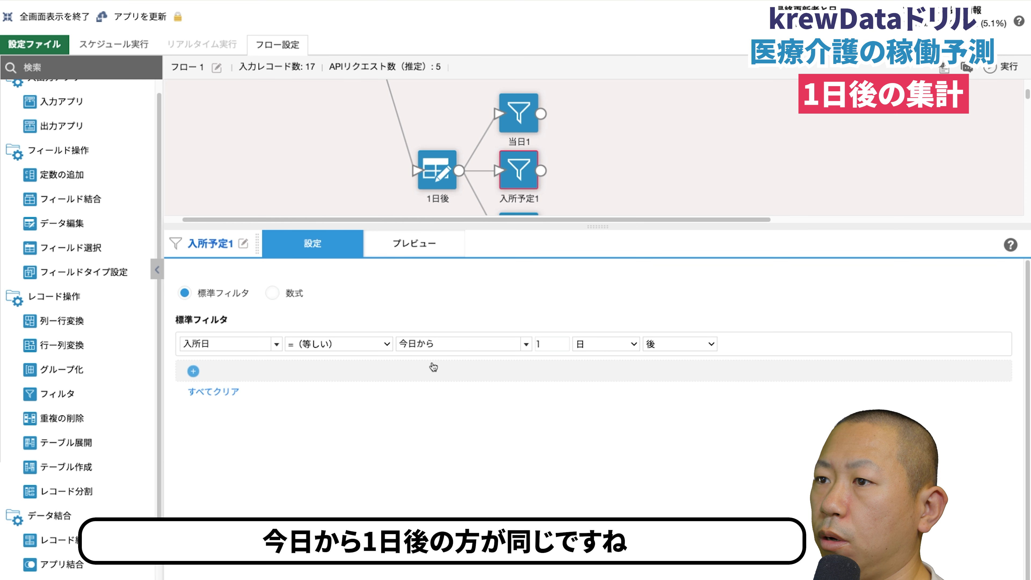
click(426, 246)
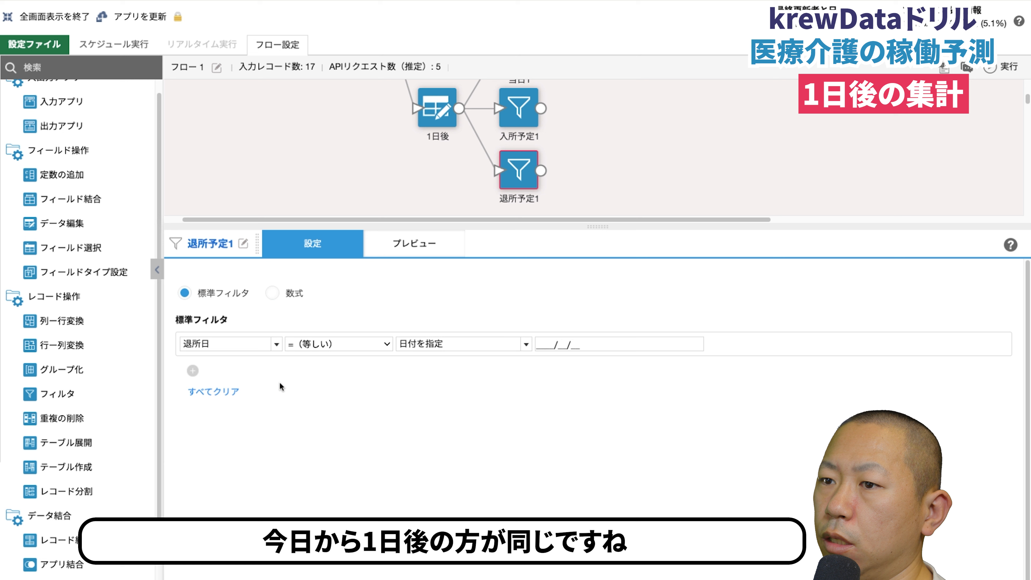
- Filter the 退所予定1 node to records whose 退所日 equals 今日から 1 日 後, and preview it
click(376, 345)
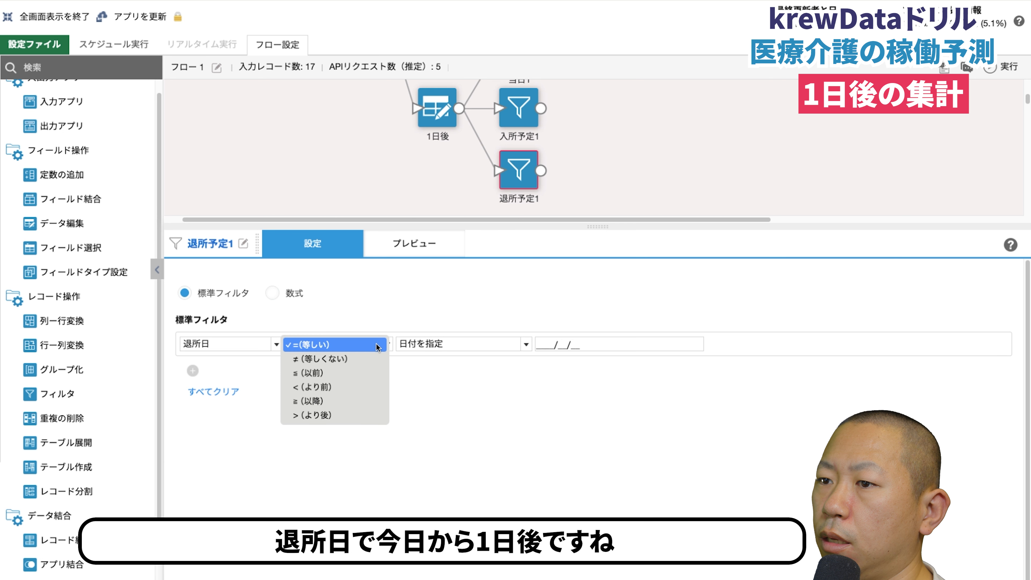
click(437, 344)
click(439, 344)
click(470, 62)
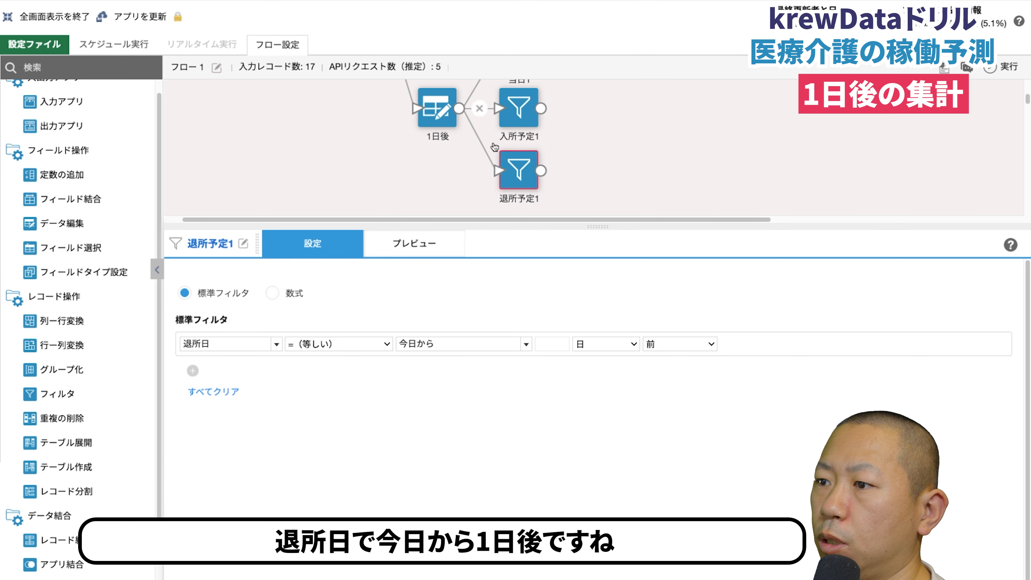
click(695, 344)
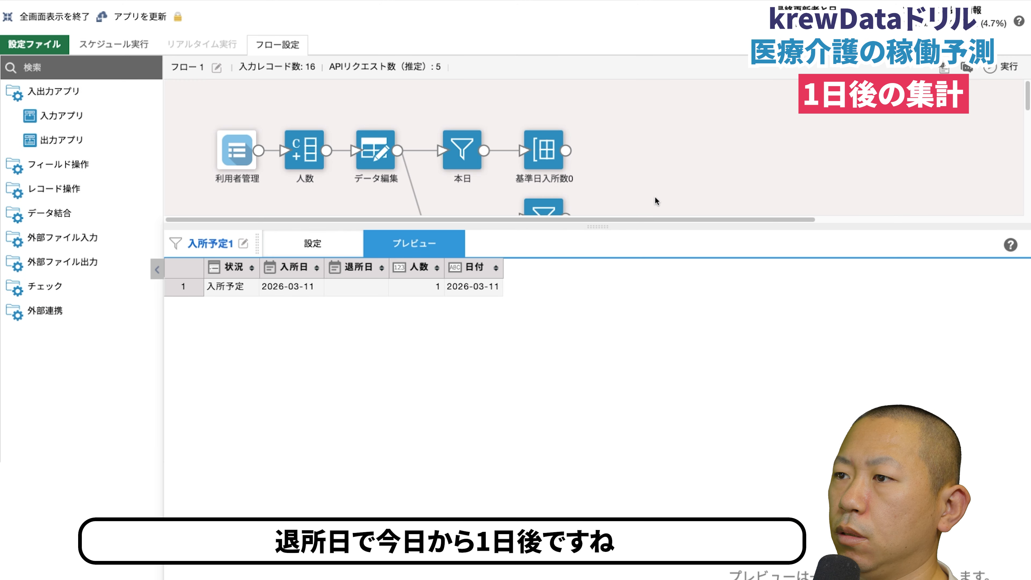
click(654, 195)
click(539, 347)
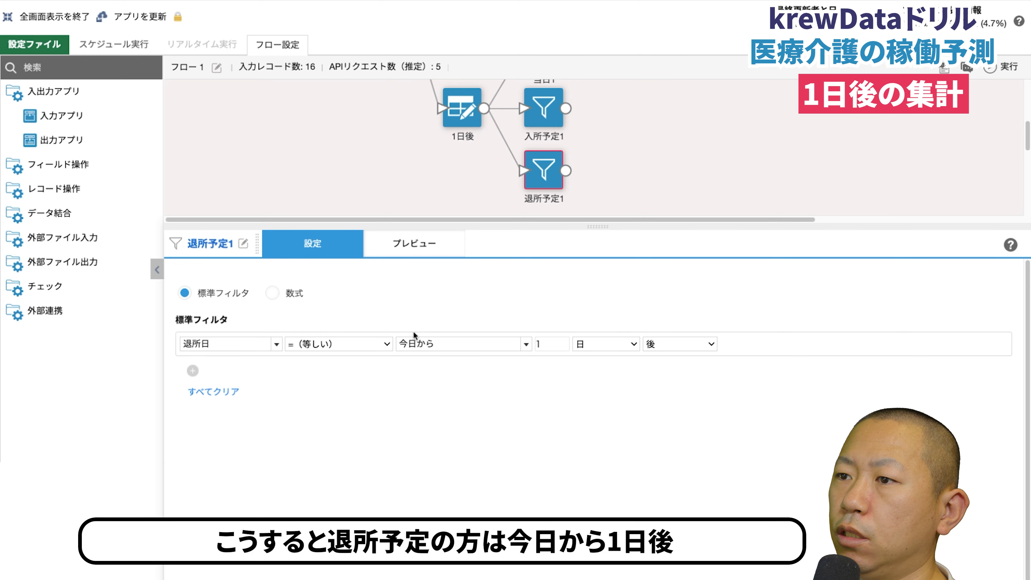
click(416, 253)
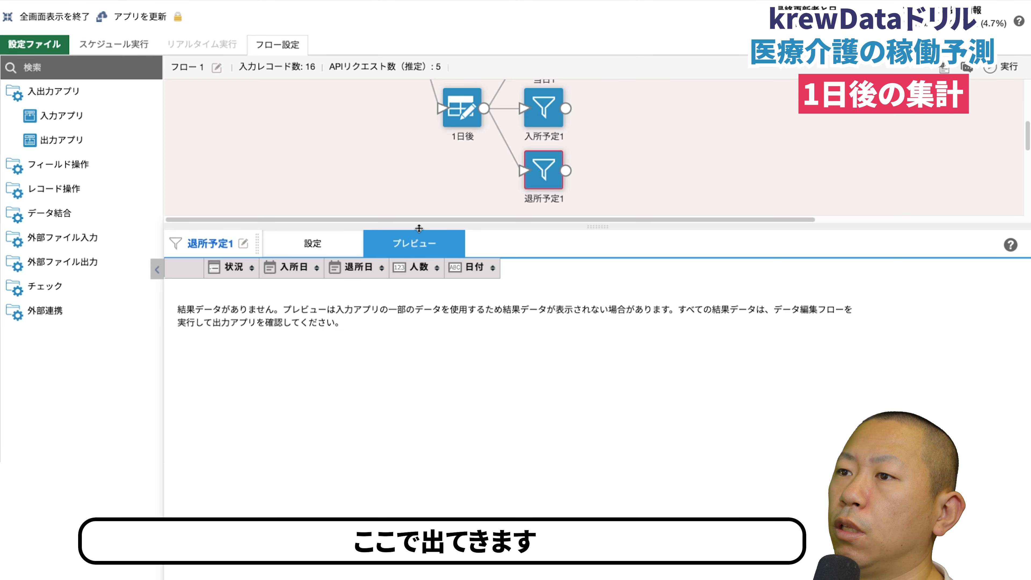
- Add グループ化 nodes named 入所数1, 増加数1 and 減少数1 after the 当日1, 入所予定1 and 退所予定1 filters
click(446, 174)
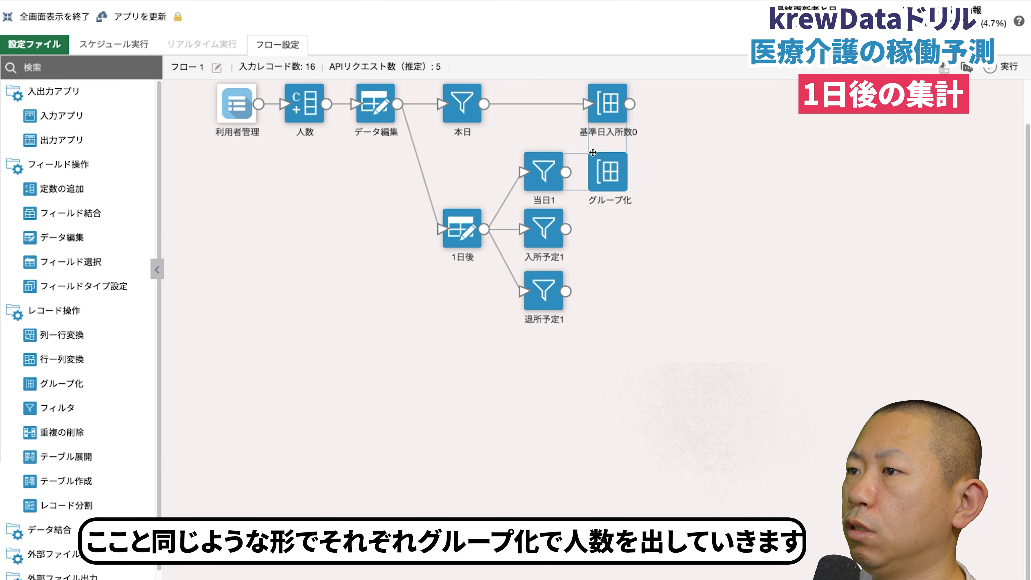
click(614, 172)
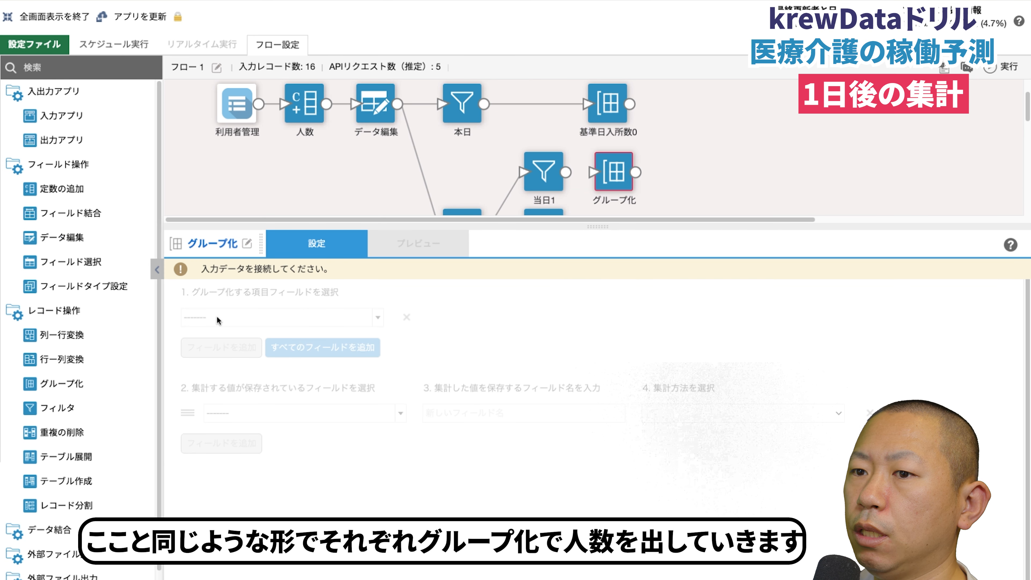
drag(80, 382, 710, 172)
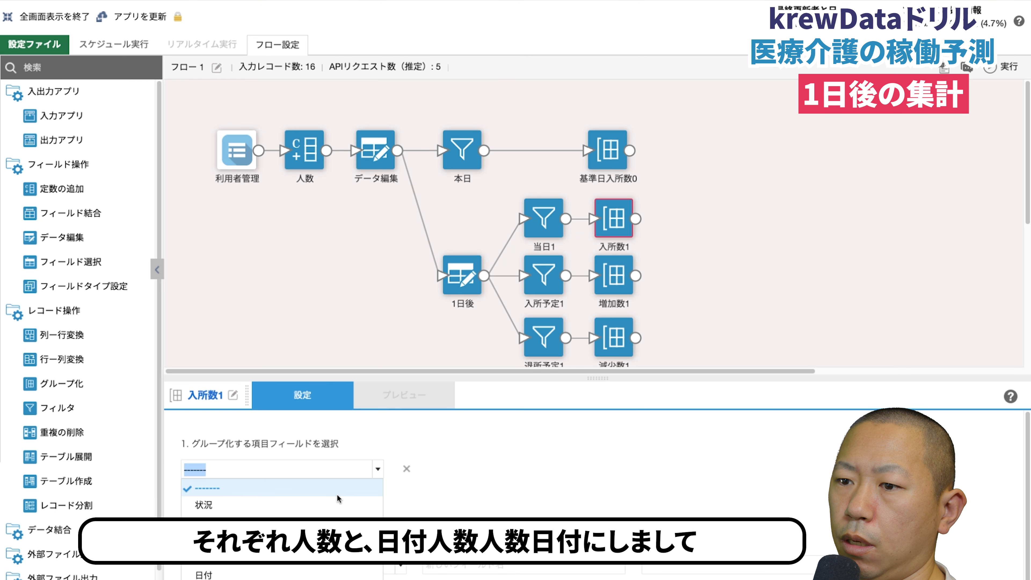
- Group the 入所数1 node by 人数, totalling 人数 into 基準日入所数 and taking the minimum of 日付
click(337, 497)
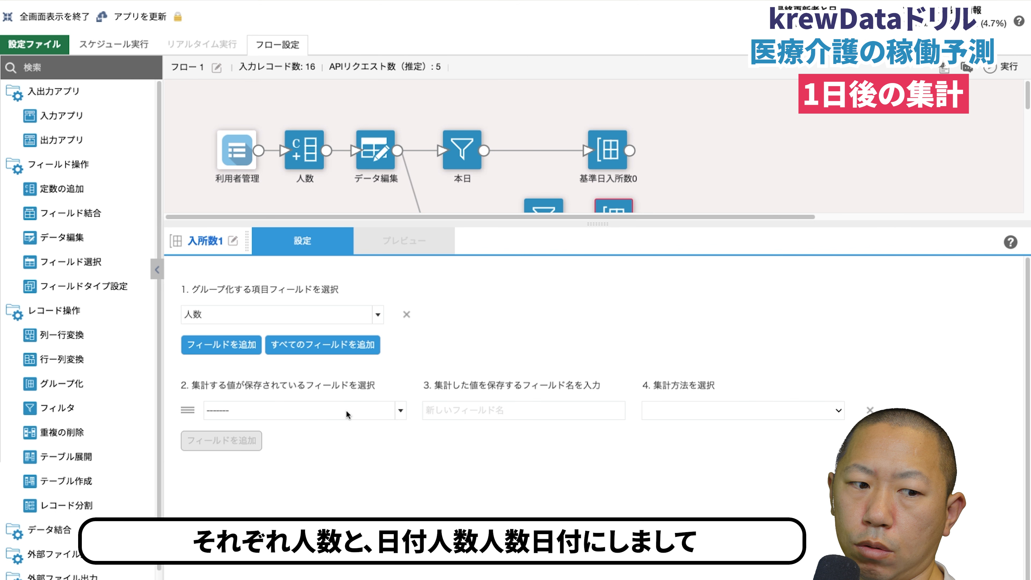
click(347, 414)
click(349, 427)
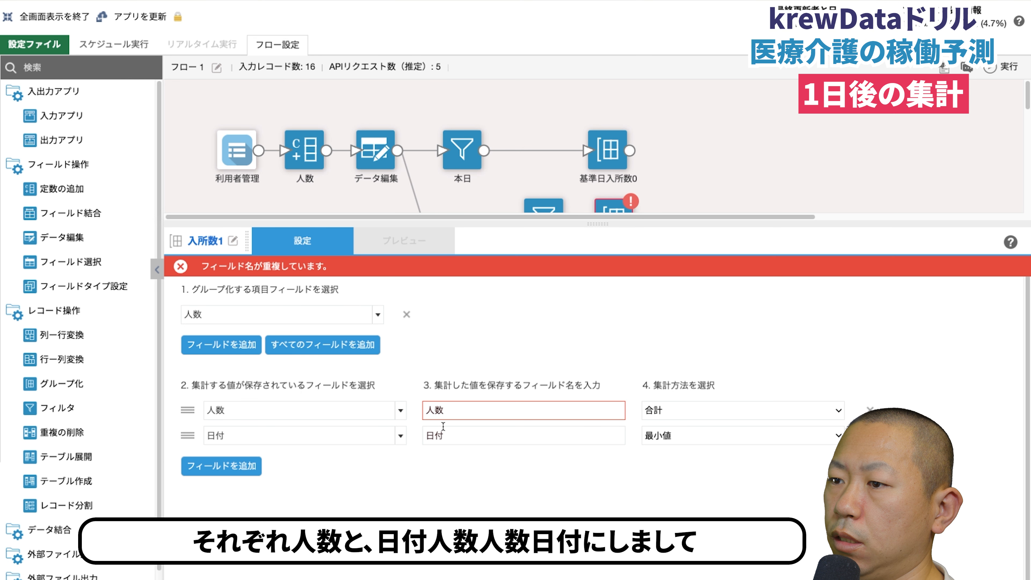
double_click(450, 415)
text(基準日入所数)
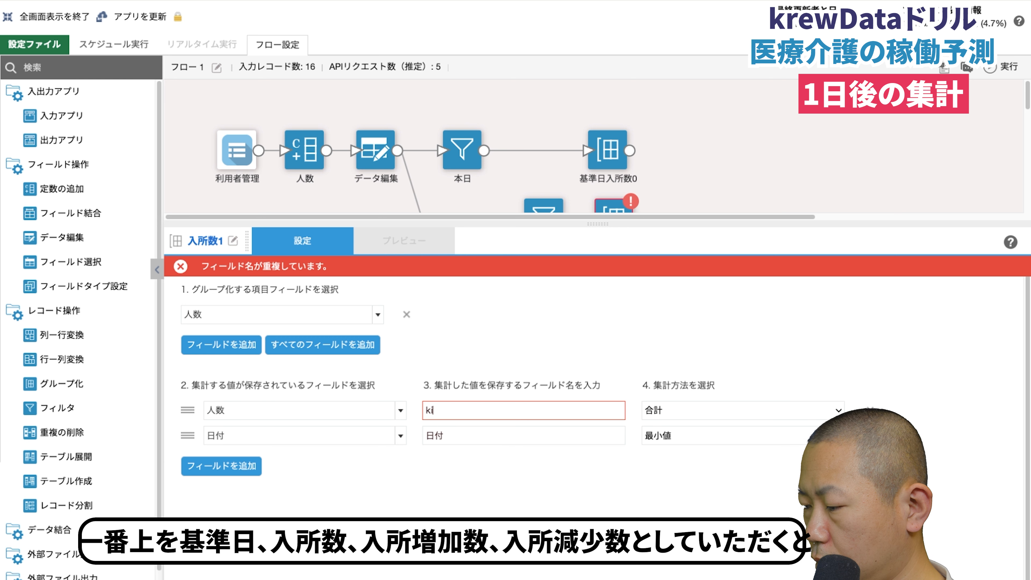
- Name the 人数 total 入所増加数 in the 増加数1 node and 入所減少数 in the 減少数1 node, and preview the grouping
scroll(716, 197, down, 5)
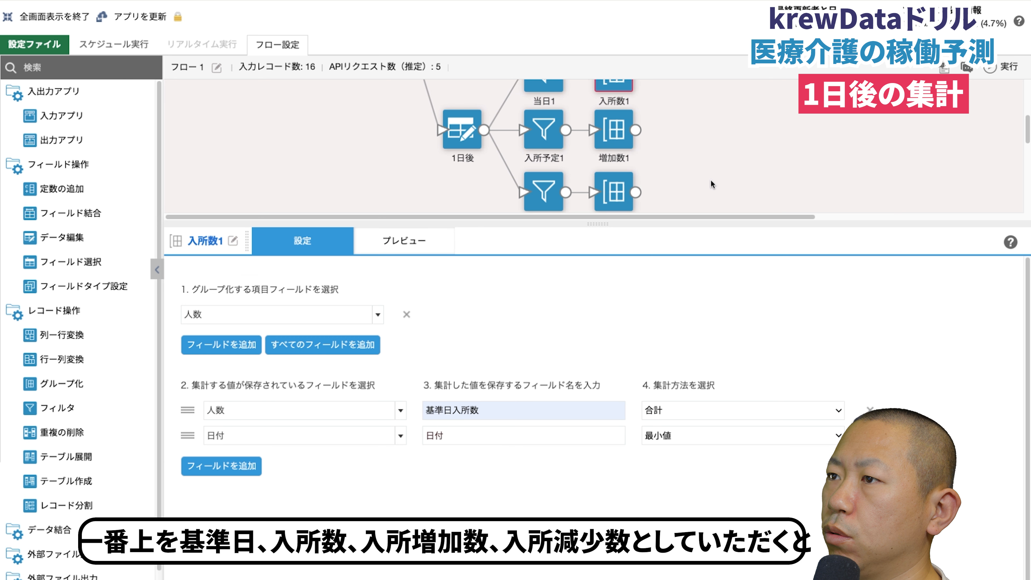
click(610, 170)
double_click(472, 410)
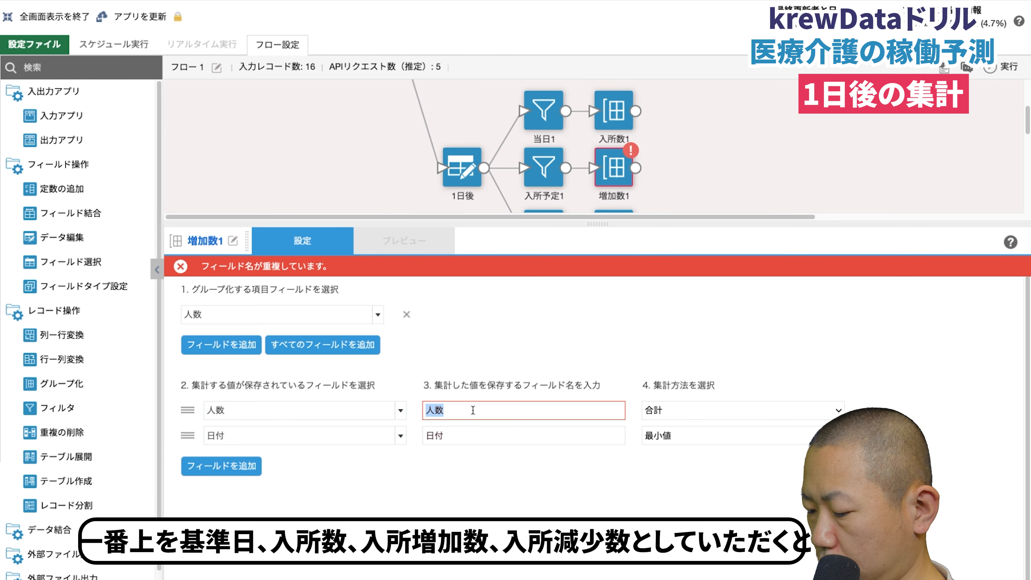
text(にゅうしょz)
text(oukasuu)
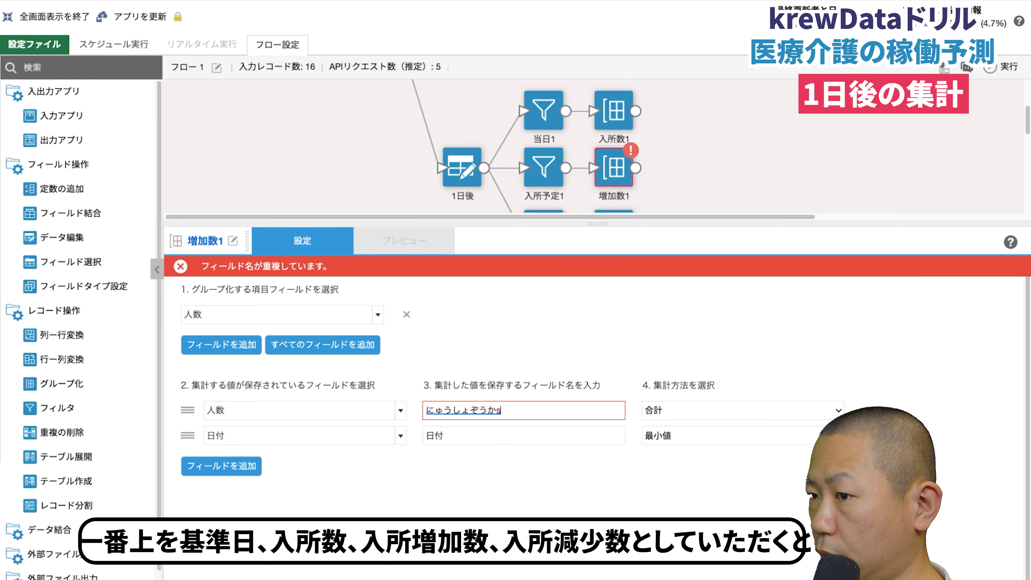
key(space)
key(Return)
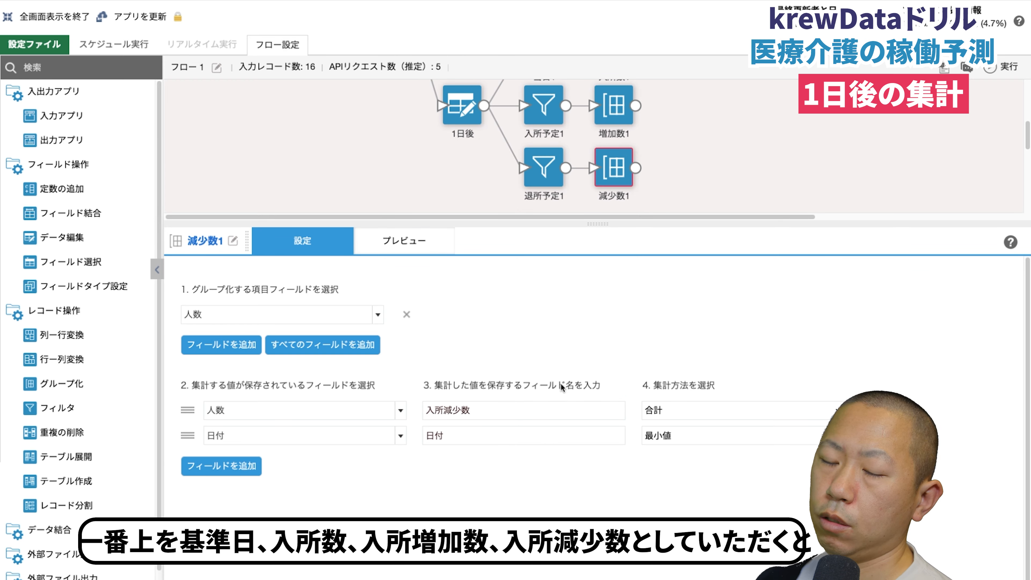
click(420, 242)
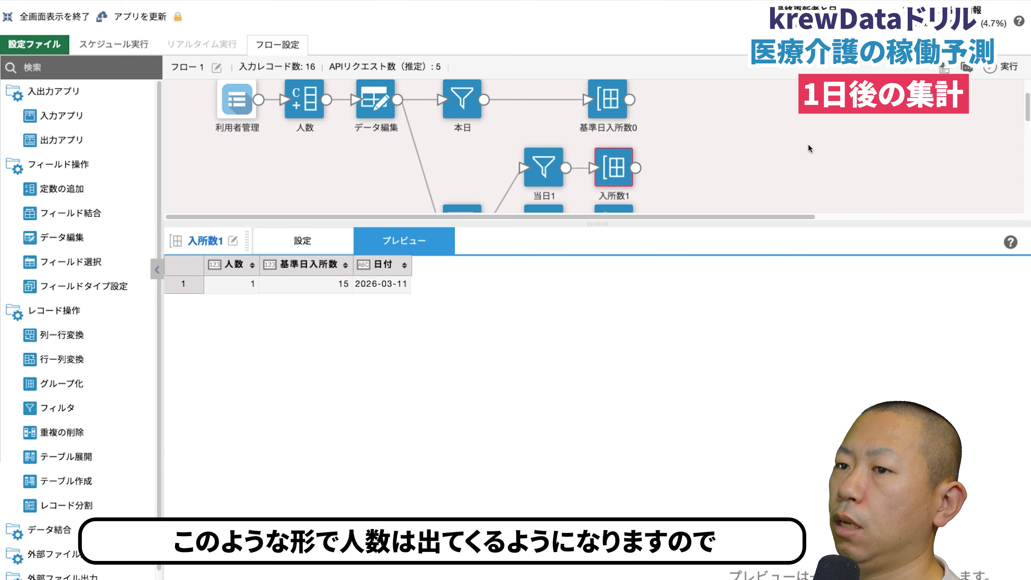
- Join the 入所数1, 増加数1 and 減少数1 nodes in a レコード結合1 node with すべてのフィールドを含める, and preview it
click(804, 149)
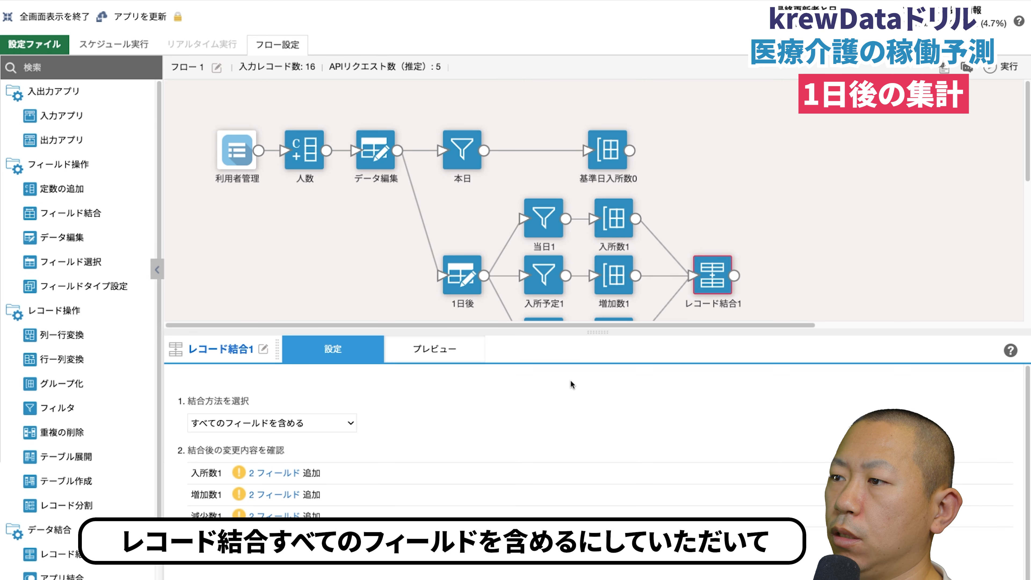
click(433, 349)
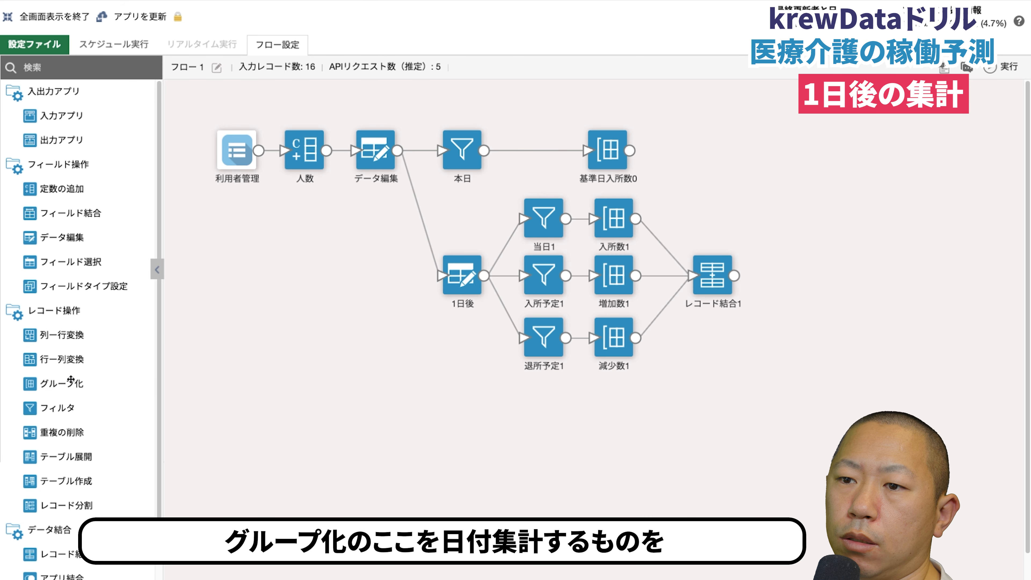
- Add a グループ化1 node after レコード結合1, group by 日付 with totals of 基準日入所数, 入所増加数 and 入所減少数, and preview it
drag(61, 383, 773, 258)
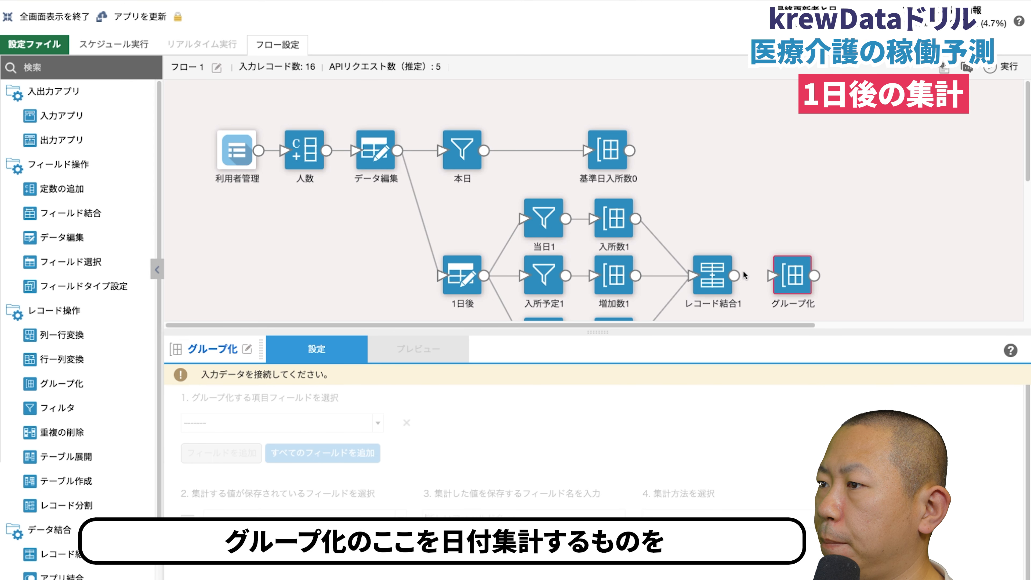
click(340, 423)
click(304, 494)
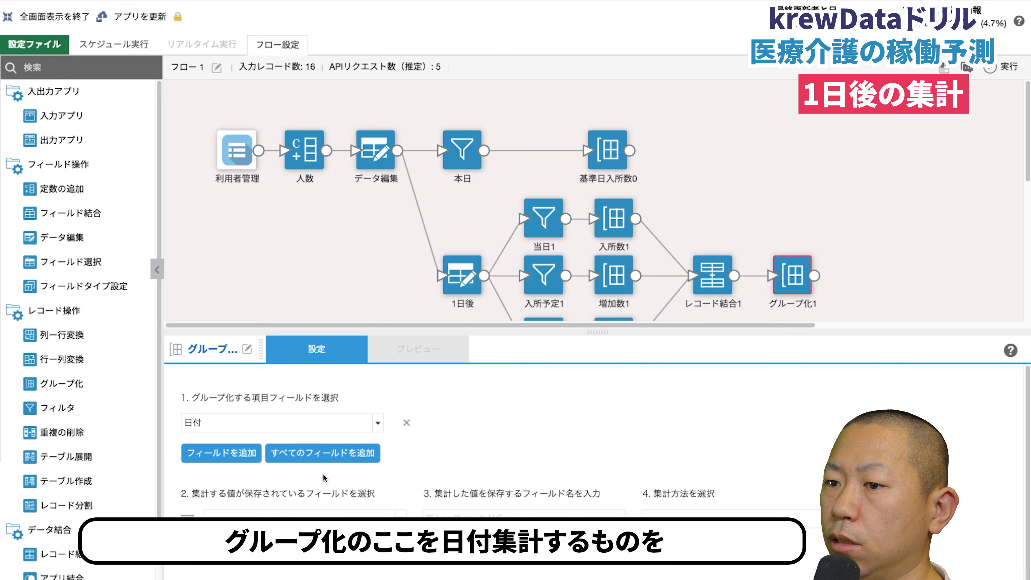
click(365, 513)
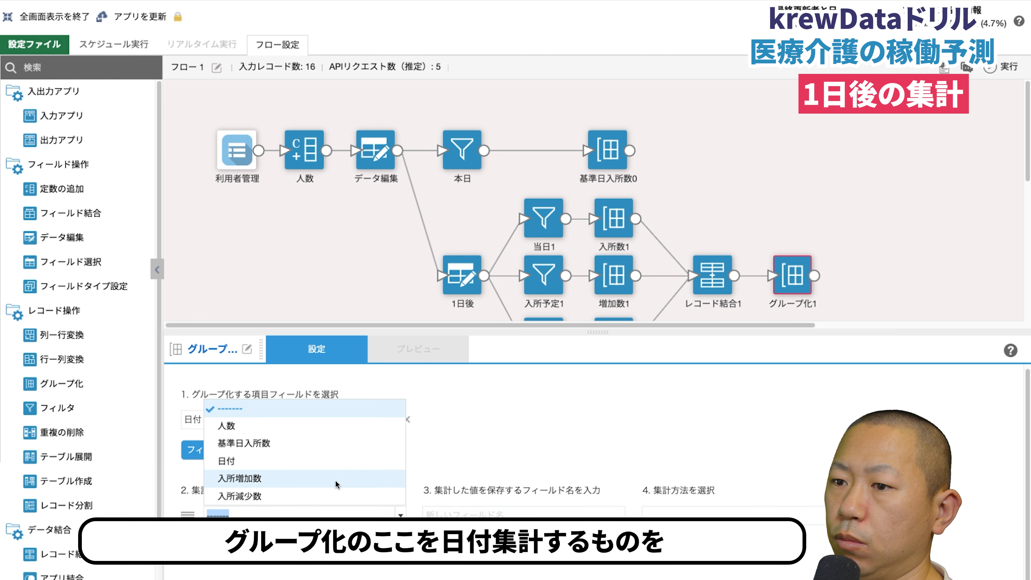
click(337, 444)
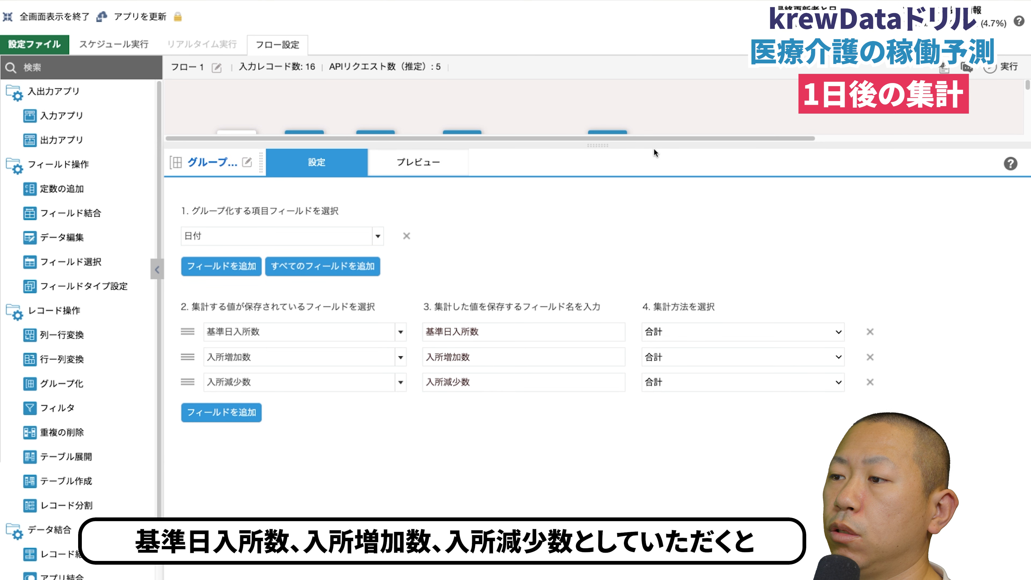
click(426, 164)
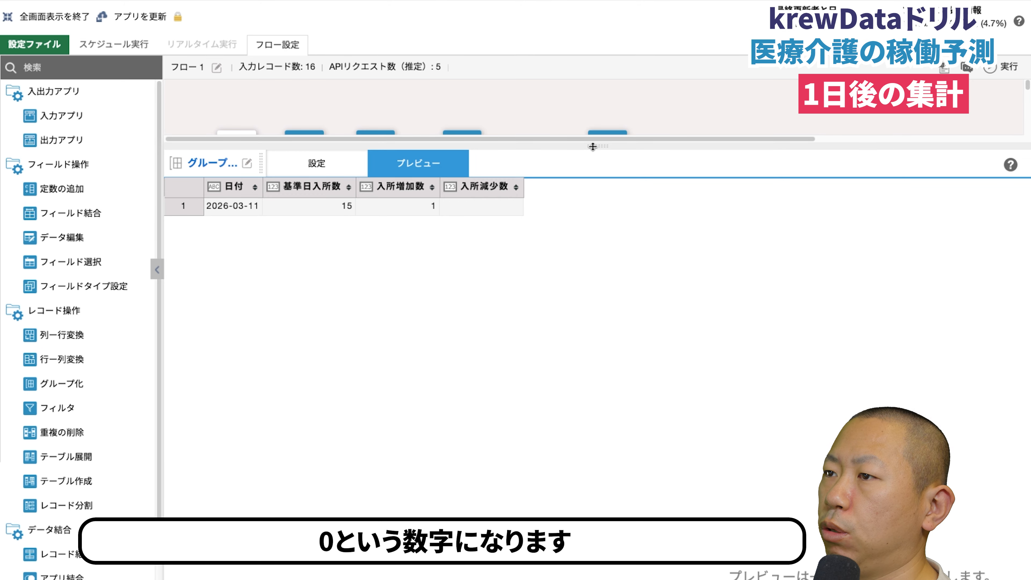
drag(596, 146, 564, 461)
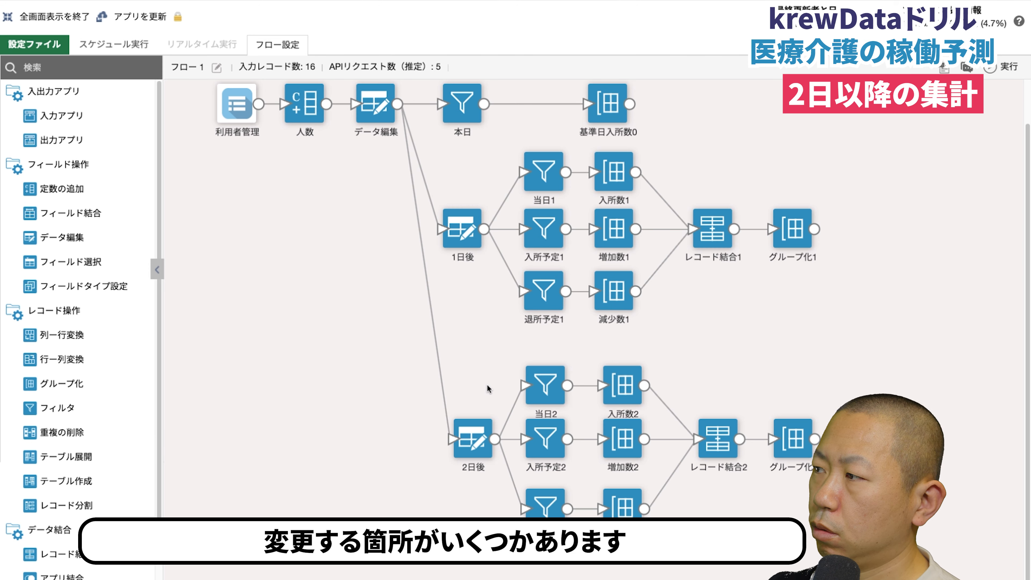
- Review the settings of the 2日後 node and the filter conditions of the 入所予定2 and 退所予定2 nodes
click(473, 438)
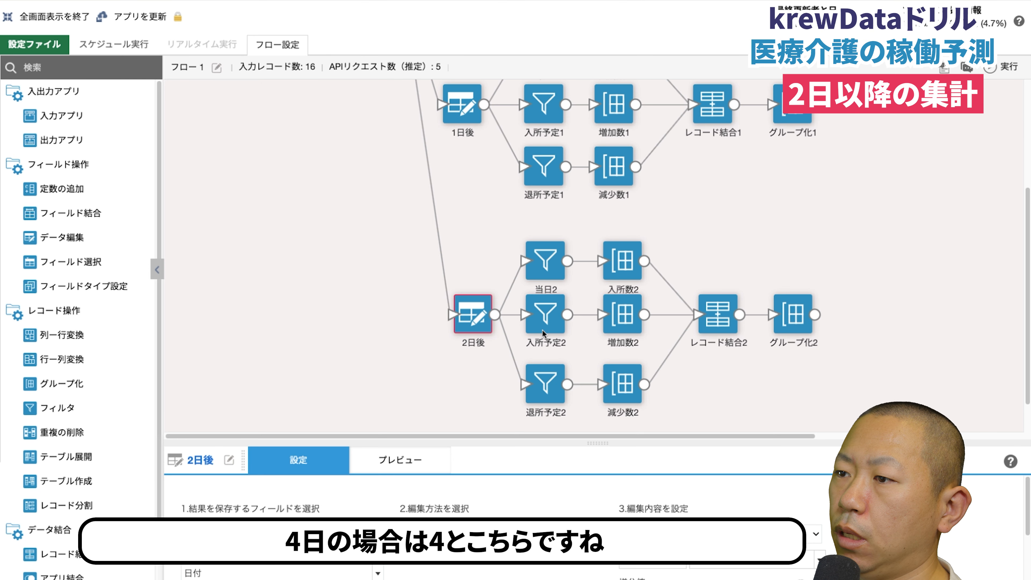
click(541, 329)
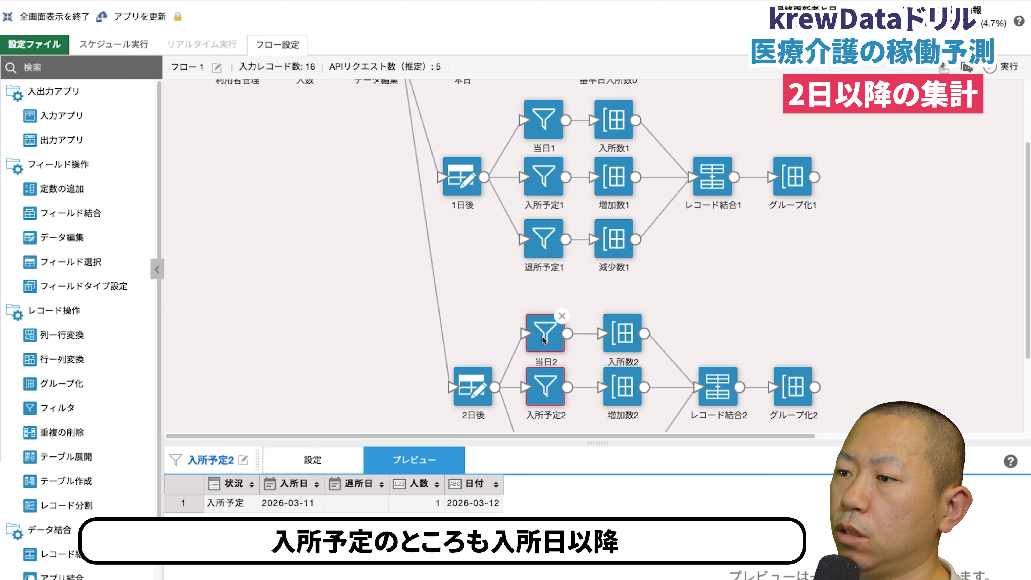
scroll(543, 339, down, 2)
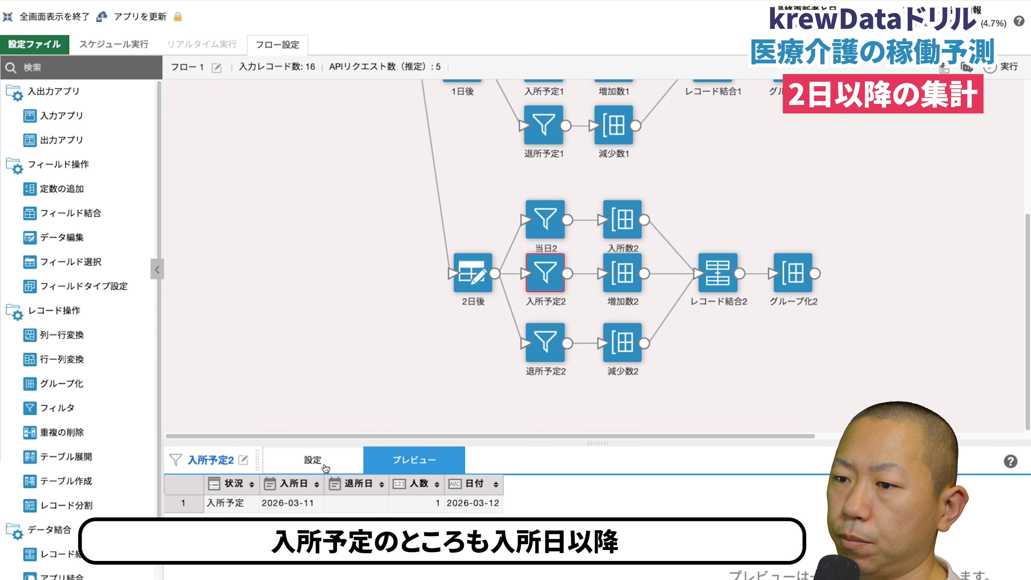
click(313, 459)
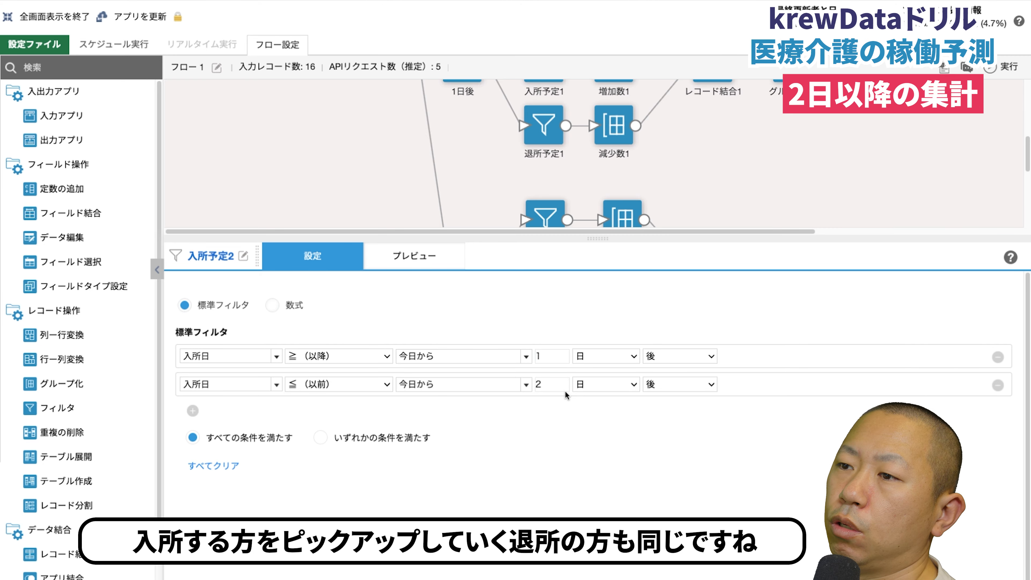
drag(587, 235, 557, 382)
click(545, 345)
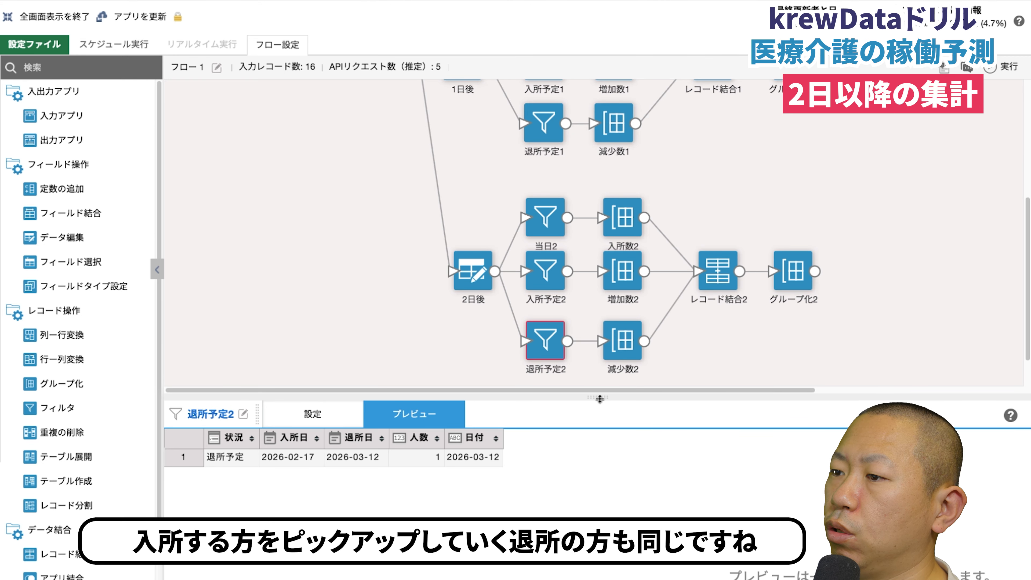
click(330, 413)
drag(596, 396, 597, 260)
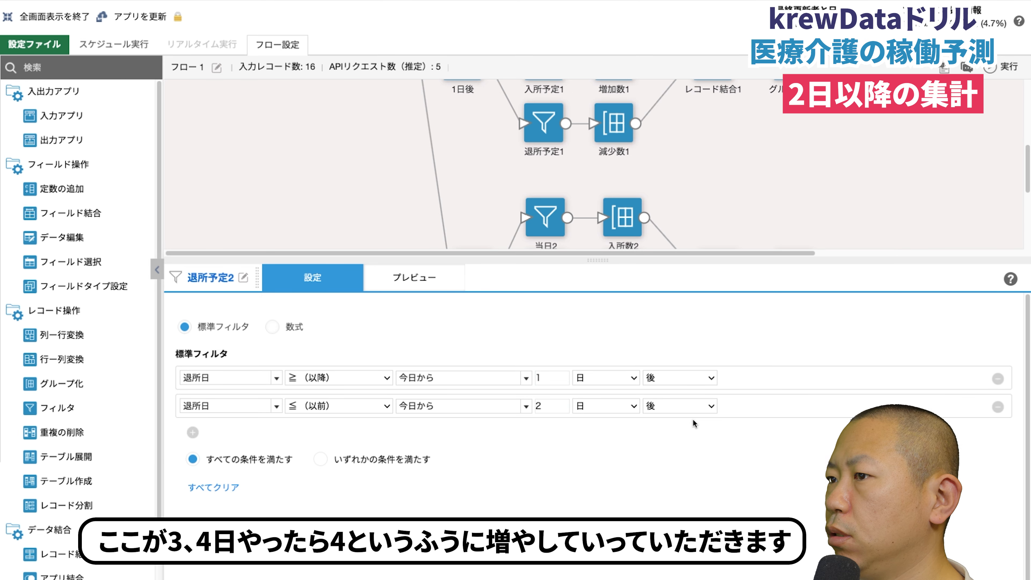
drag(622, 264, 568, 504)
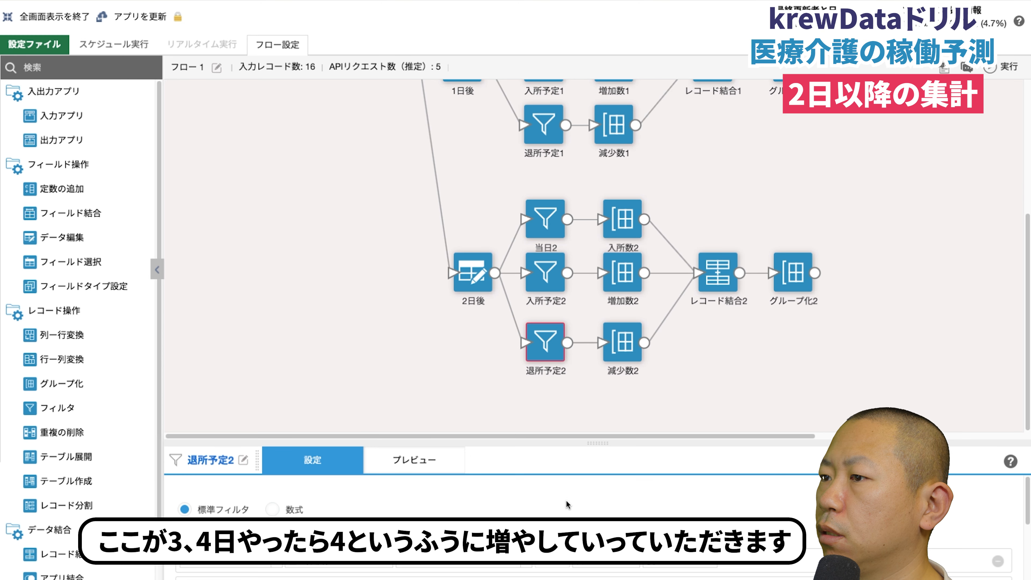
drag(574, 466, 585, 420)
scroll(717, 362, up, 5)
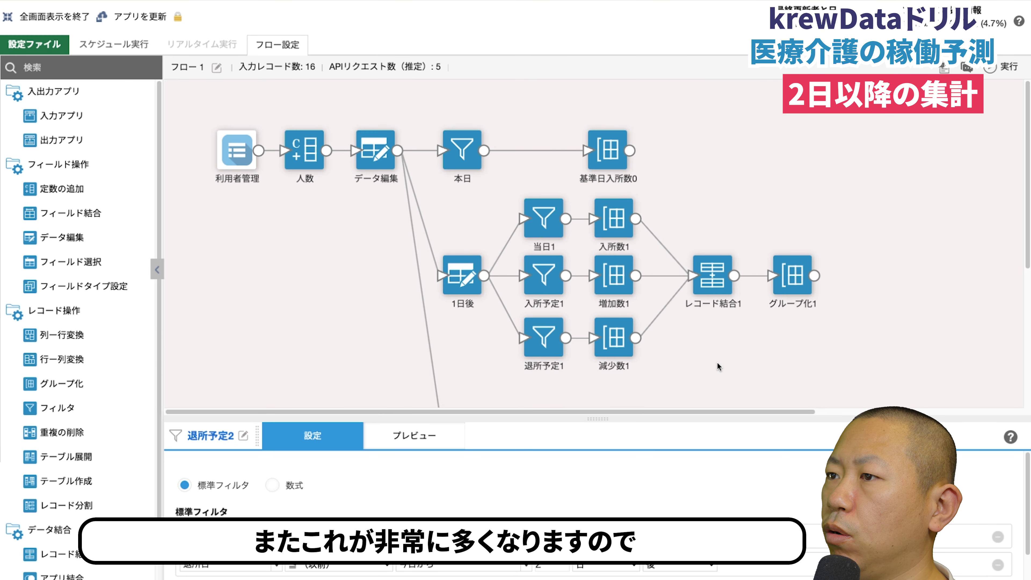
- Combine the first-day branch nodes, from 1日後 to グループ化1, into a block named 1日
drag(821, 194, 441, 374)
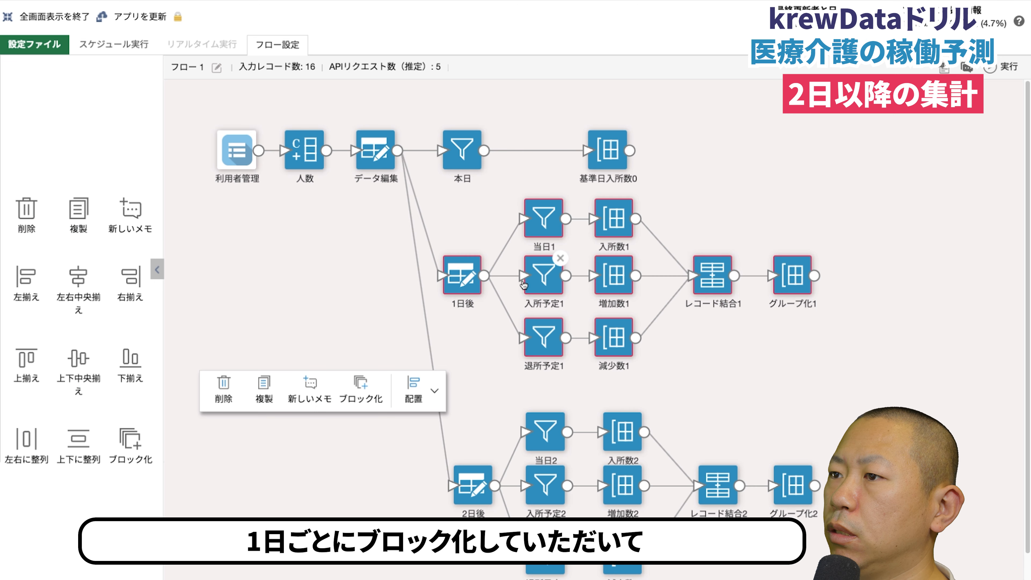
click(346, 395)
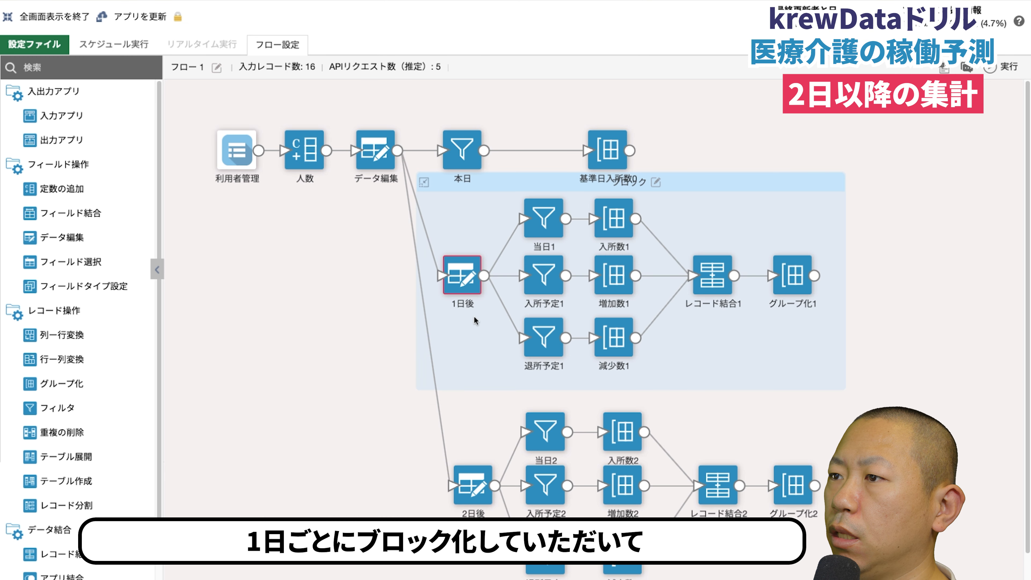
double_click(530, 183)
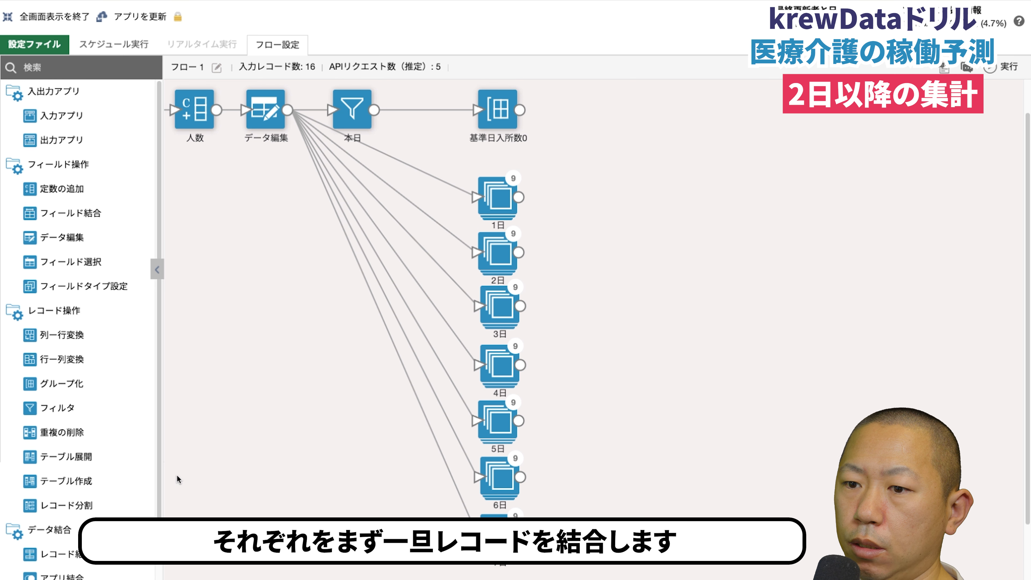
- Join 基準日入所数0 and all the daily blocks in a レコード結合 node named 日付別 with すべてのフィールドを含める, and preview it
drag(61, 554, 672, 341)
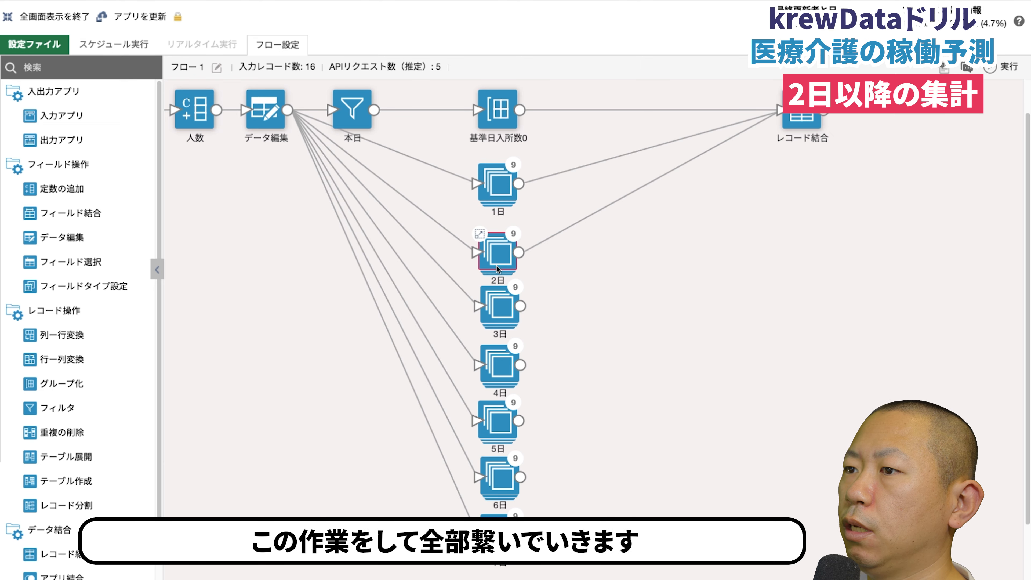
double_click(495, 314)
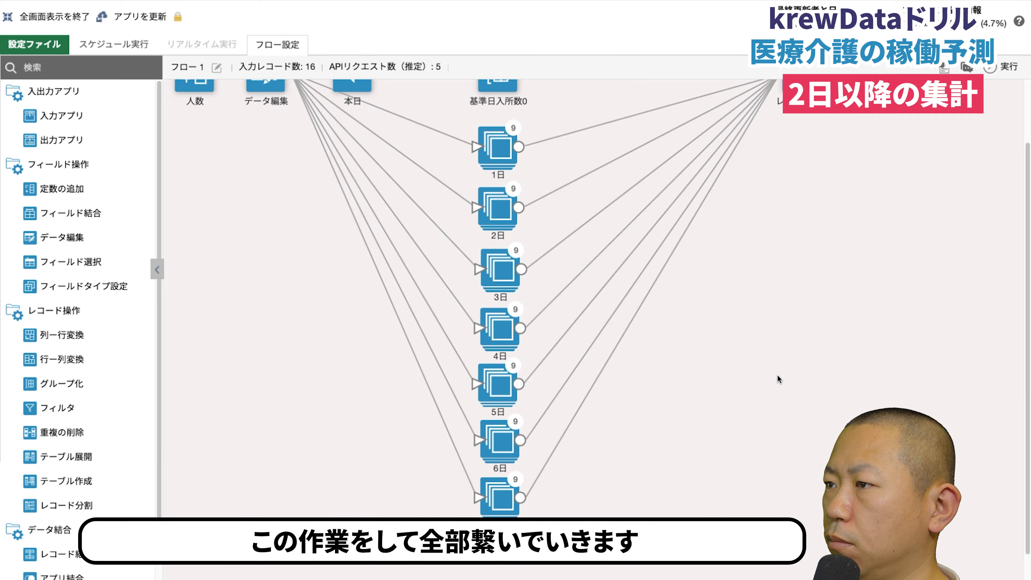
scroll(778, 379, up, 3)
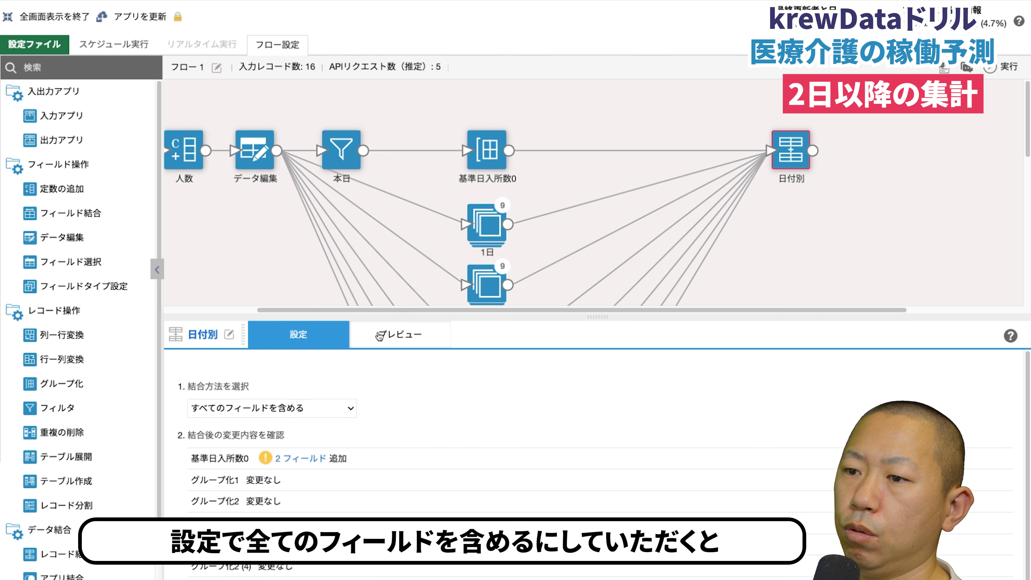
click(379, 336)
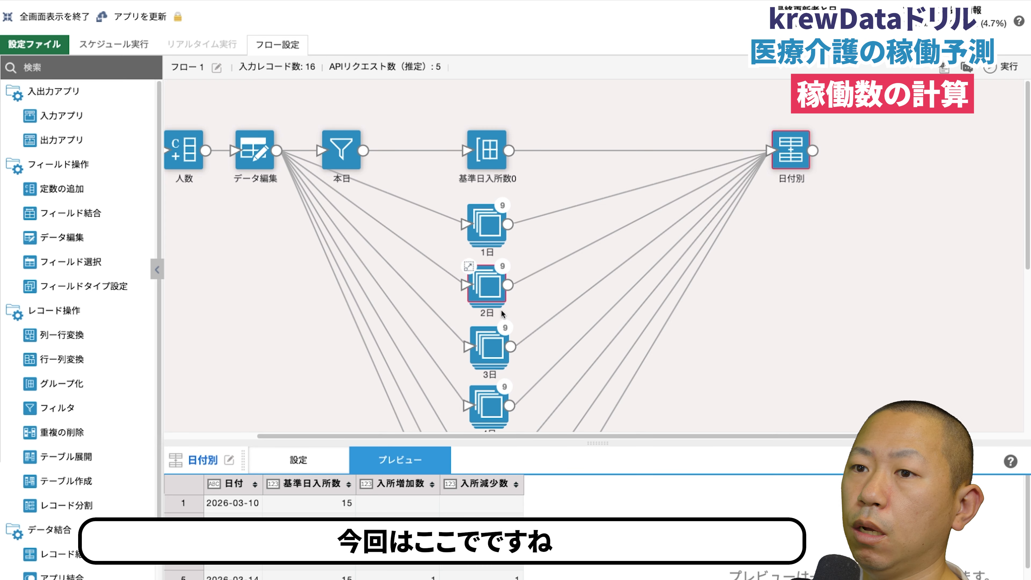
- Add a データ編集 node named 予測入所数 after 日付別, creating the field 入所者数 with the formula 基準日入所数+入所増加数-入所減少数
drag(39, 244, 851, 124)
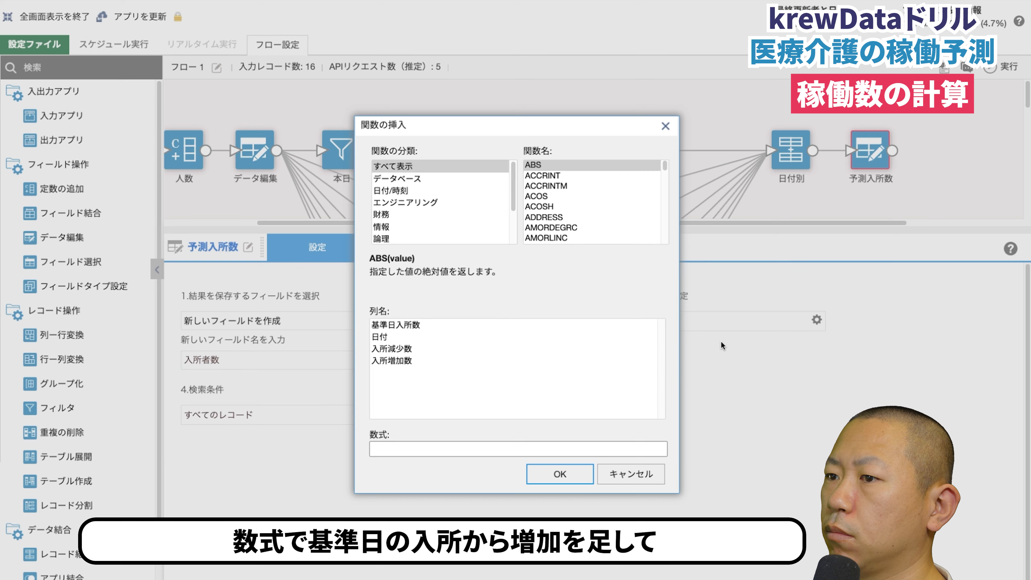
double_click(403, 325)
text(+)
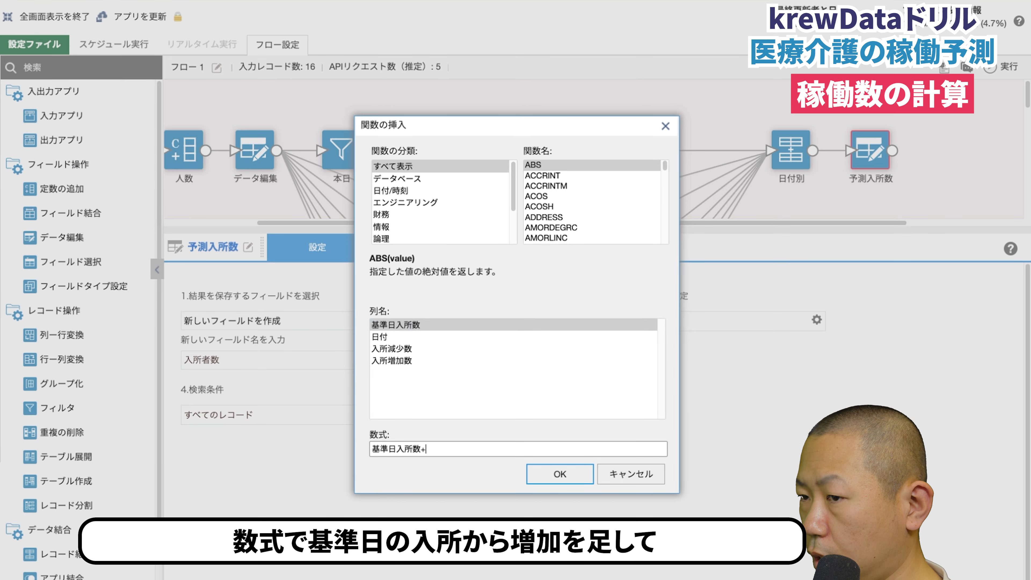
double_click(447, 357)
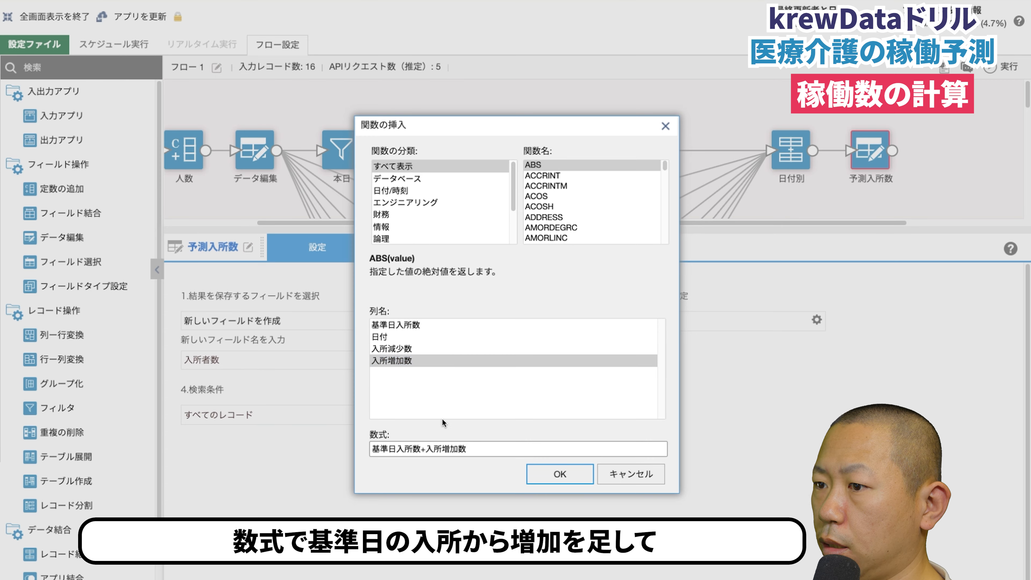
text(-)
double_click(451, 349)
click(566, 475)
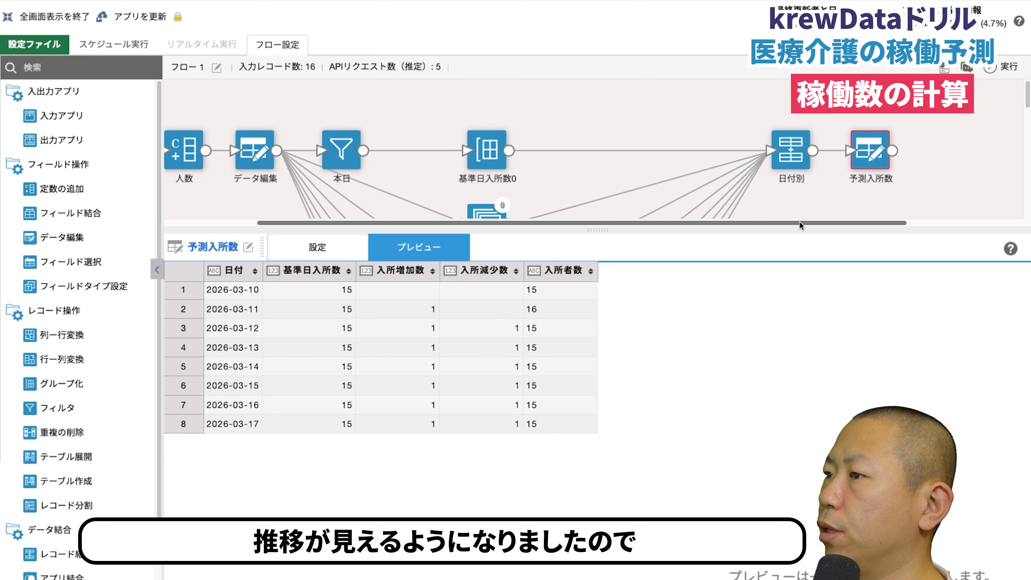
- Add an output app node after 予測入所数 that writes 日付 and 入所者数 to the 稼働予測 app, and update the app
drag(61, 139, 938, 149)
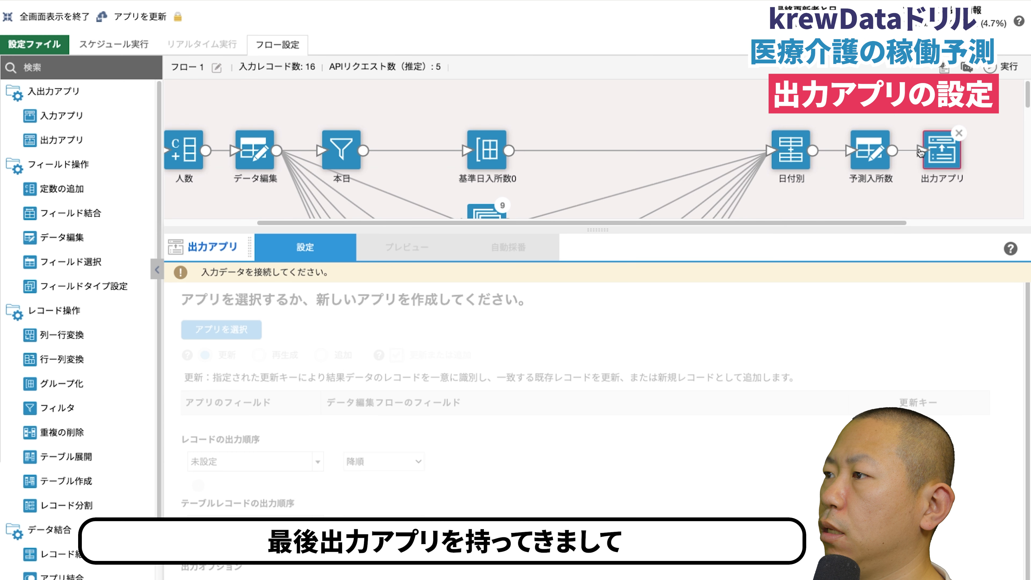
click(221, 329)
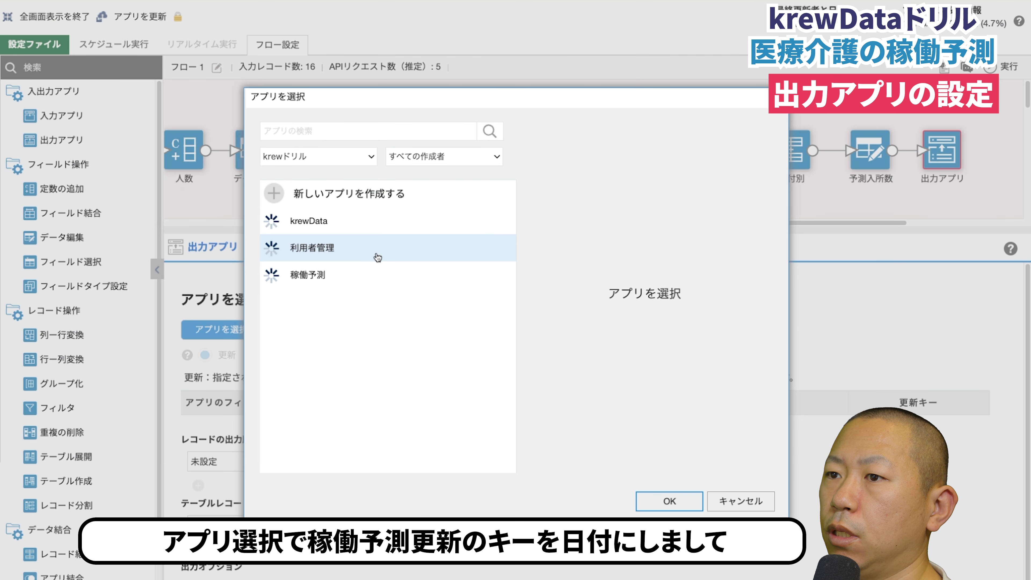
click(359, 277)
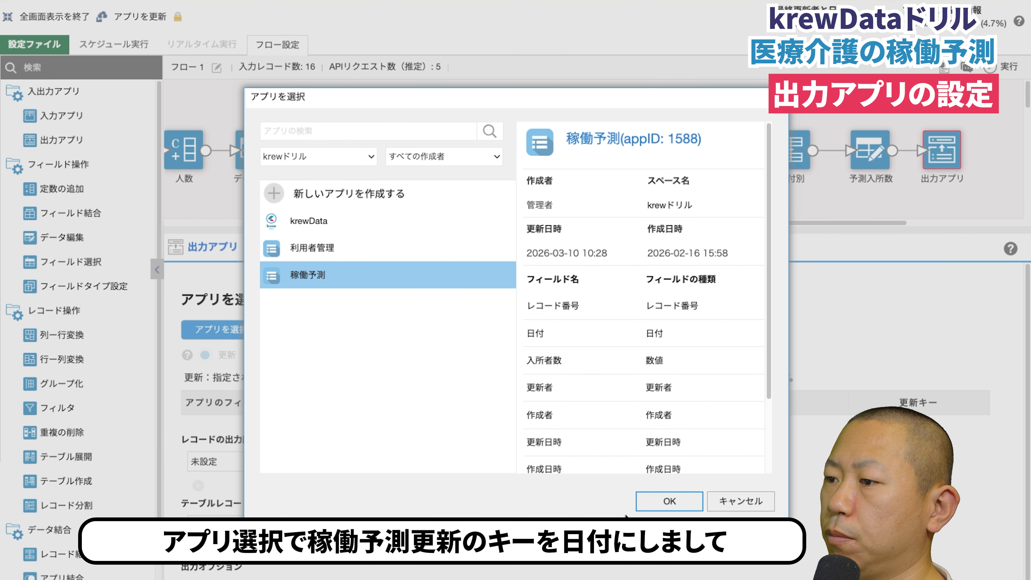
click(668, 503)
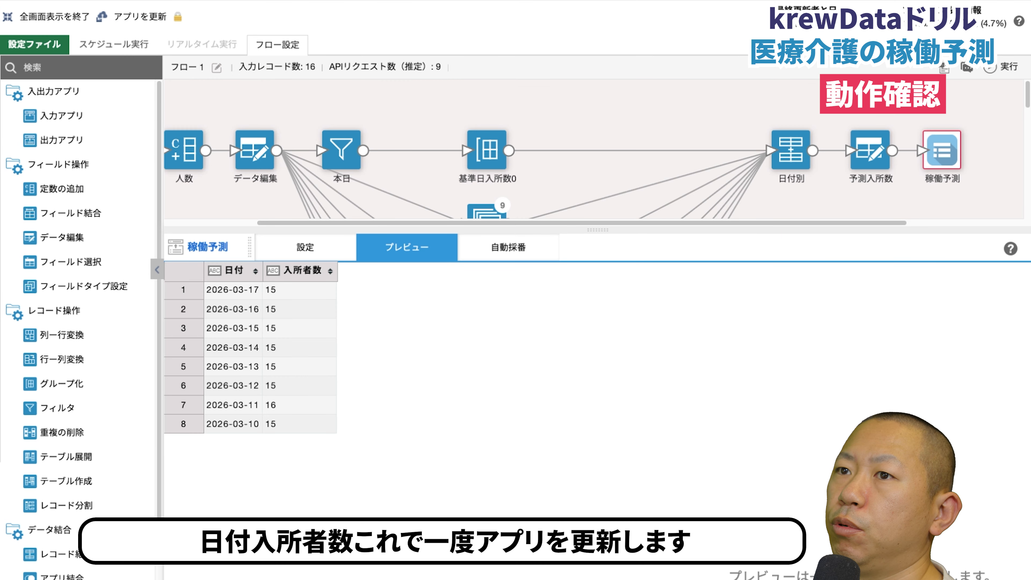
click(139, 17)
drag(580, 232, 582, 358)
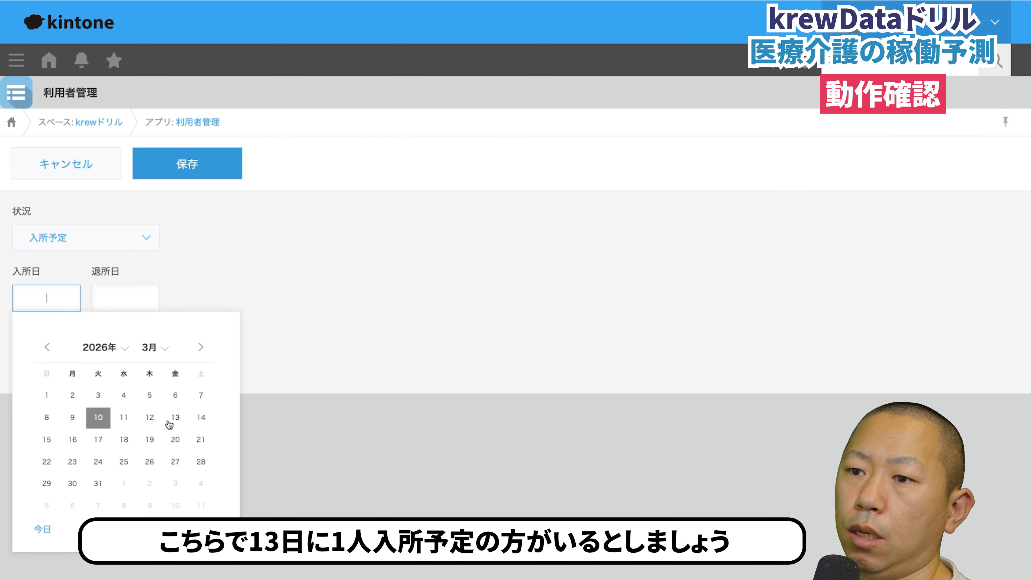
- Save a 利用者管理 record with 状況 入所予定, 入所日 2026-03-13 and the resident's 氏名 filled in
click(175, 419)
click(123, 364)
text(CCC)
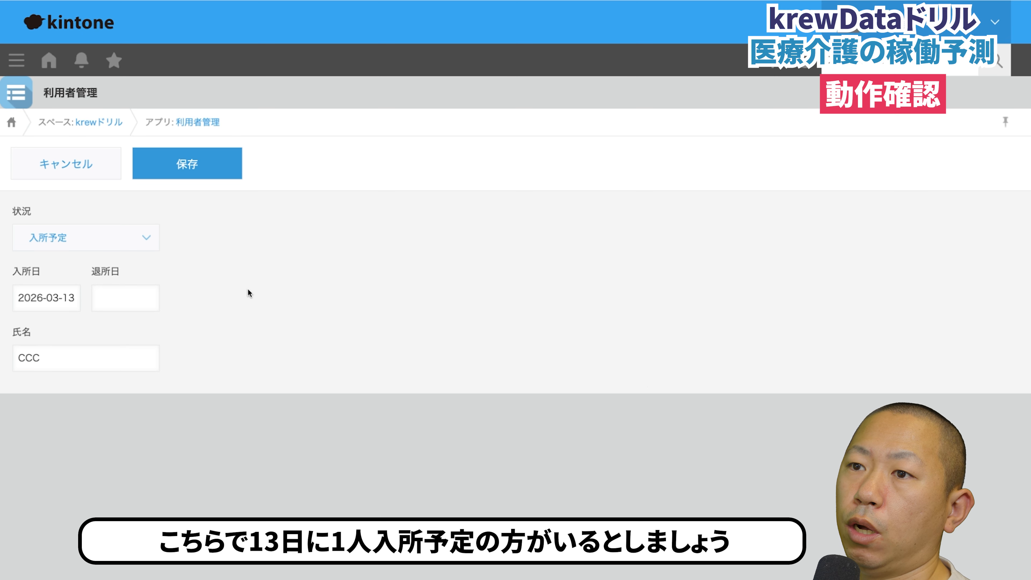
click(211, 177)
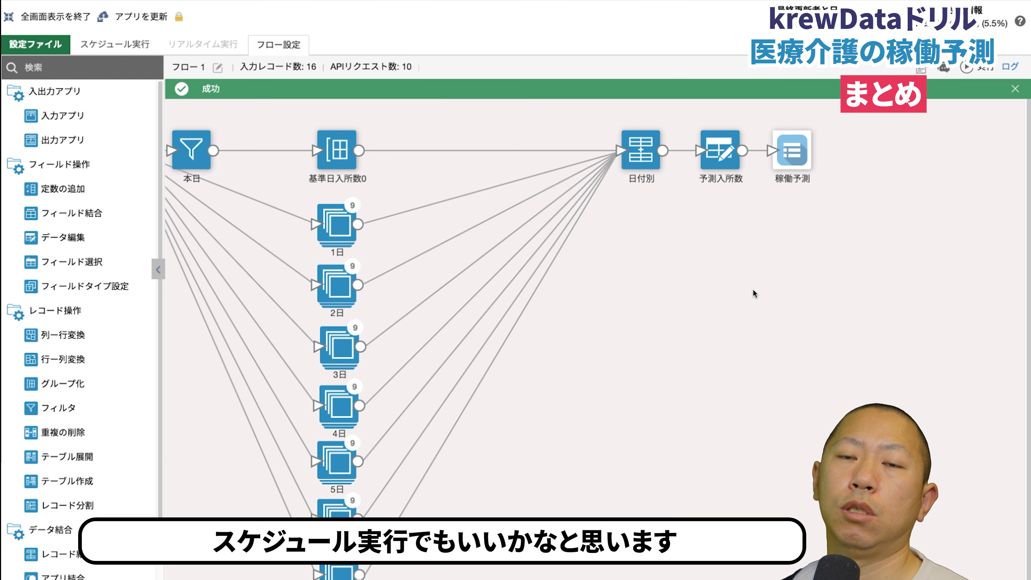
scroll(439, 90, down, 1)
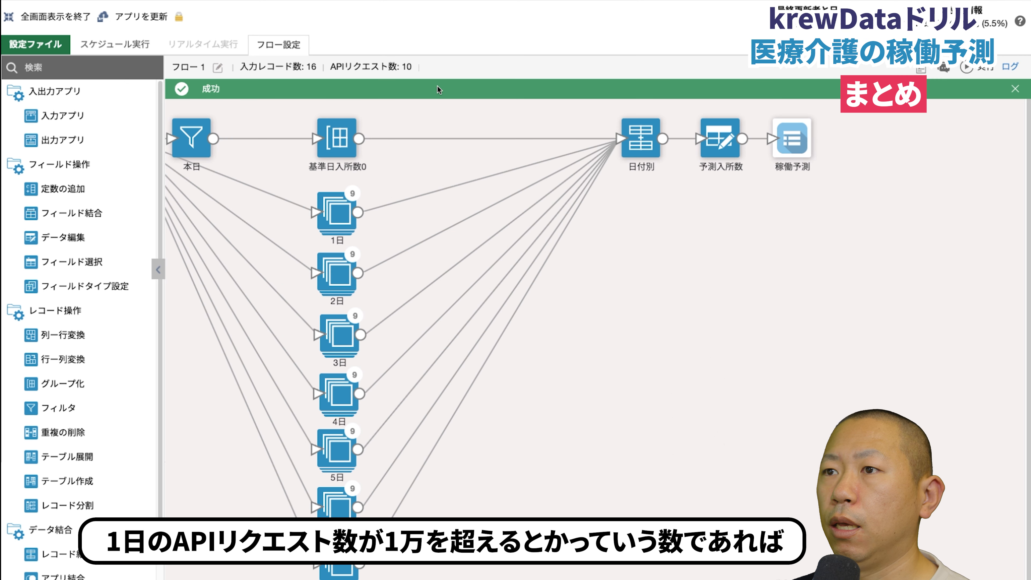